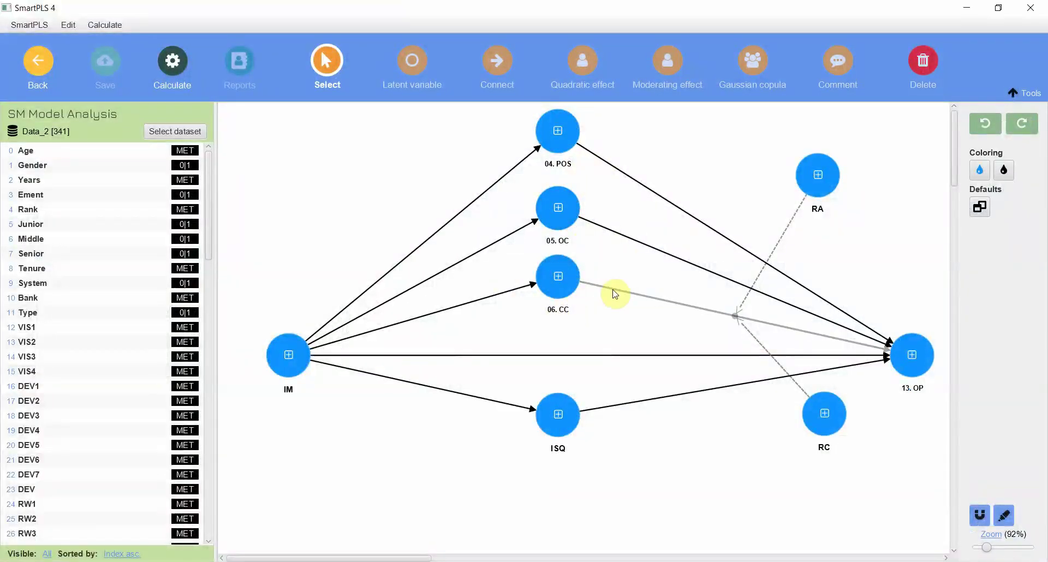
click(558, 154)
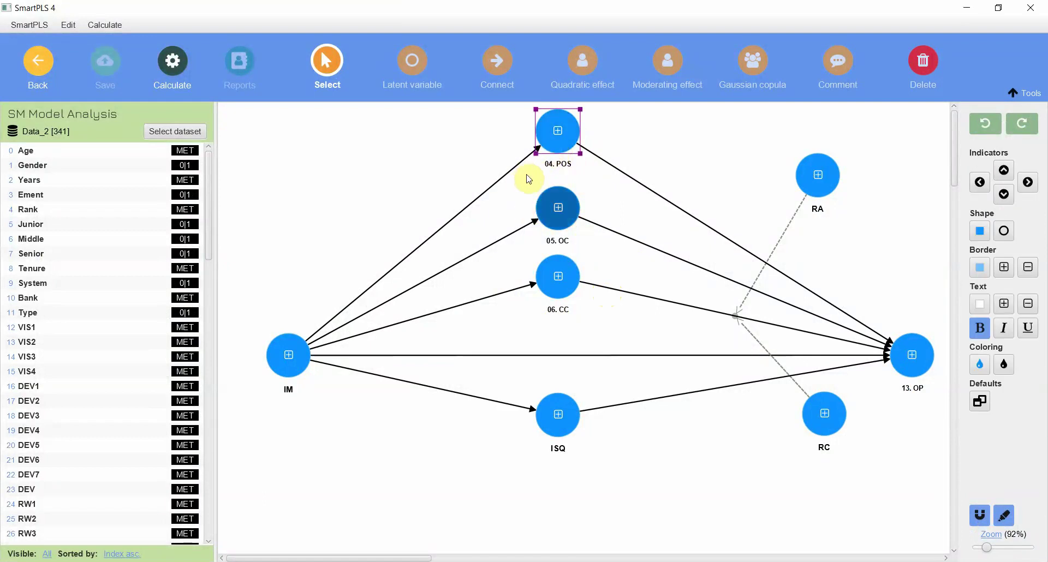
click(547, 216)
drag(556, 276, 566, 415)
key(ctrl+z)
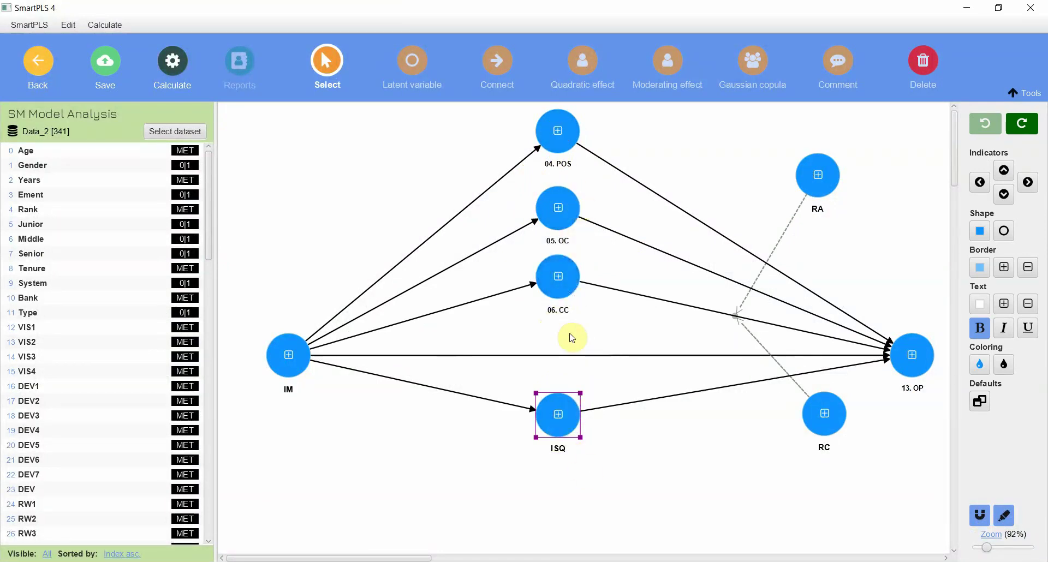
click(920, 370)
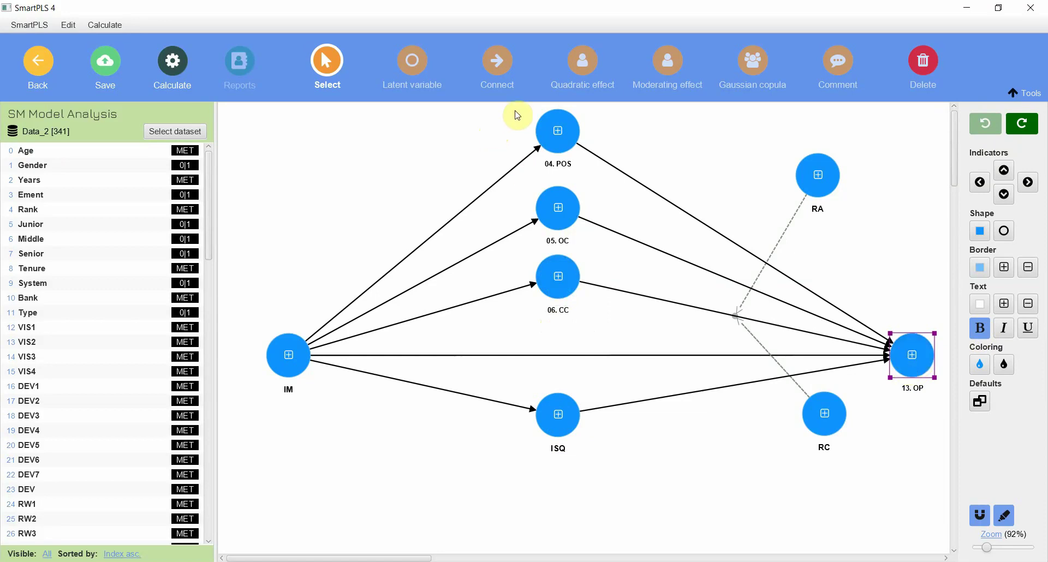
drag(516, 103, 637, 485)
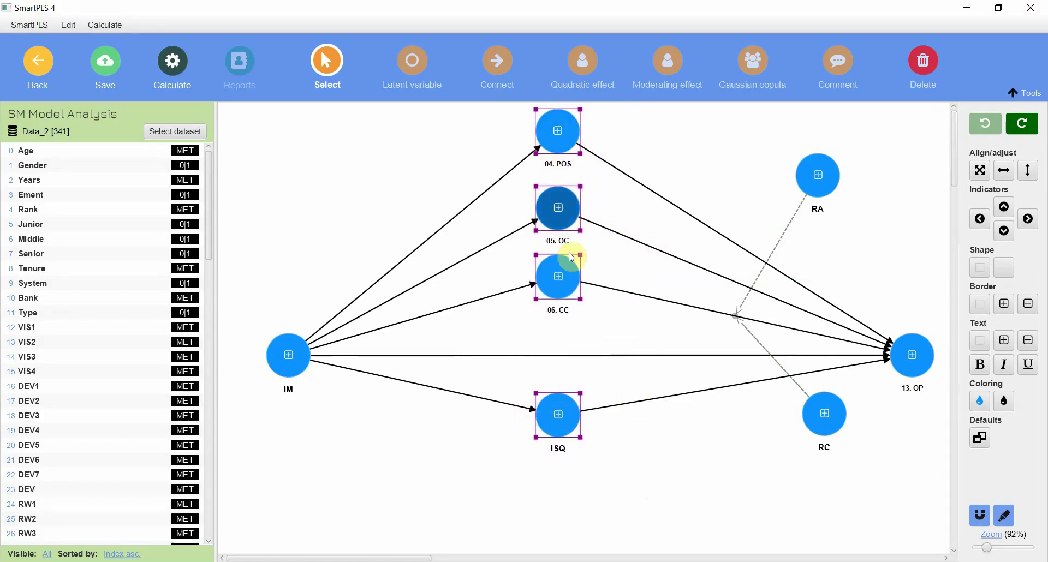
click(288, 380)
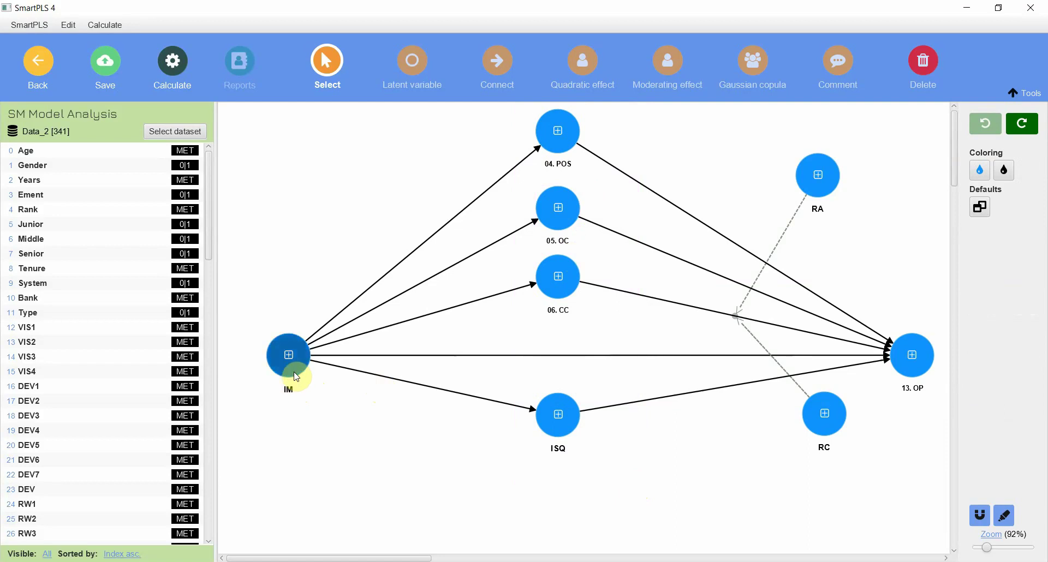
click(296, 374)
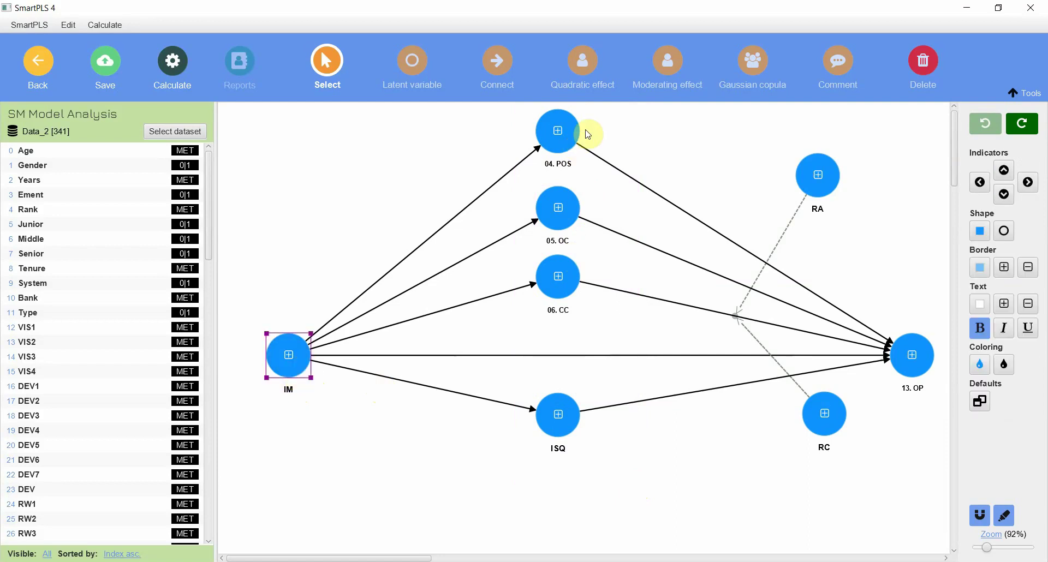
drag(518, 114, 660, 464)
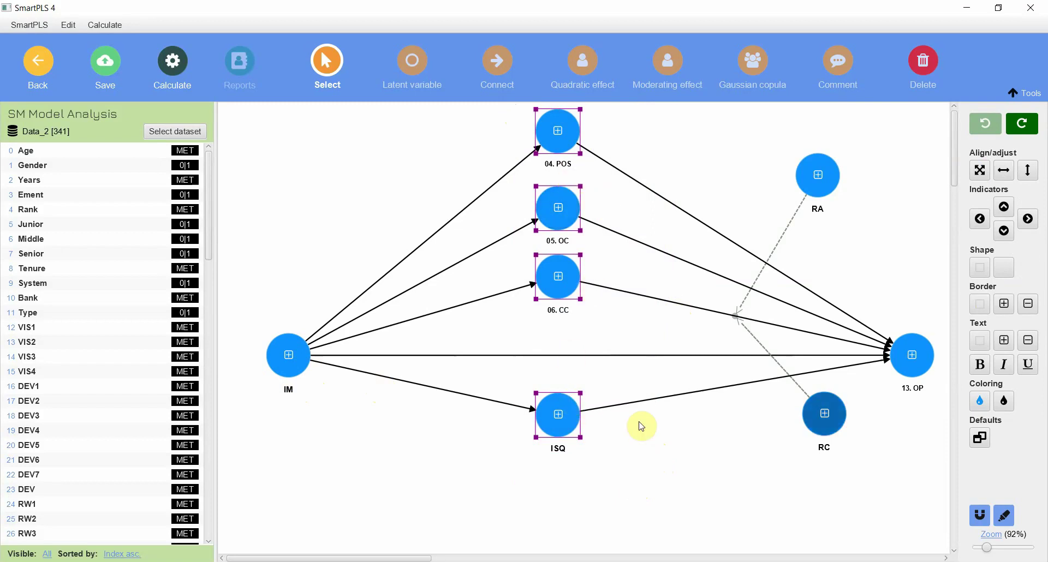
click(909, 371)
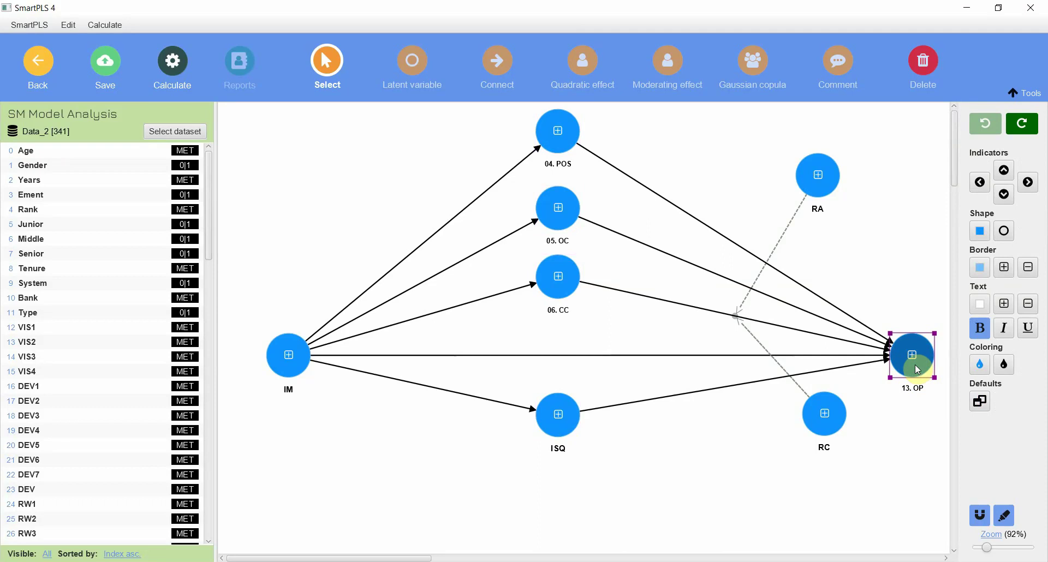
drag(513, 104, 621, 470)
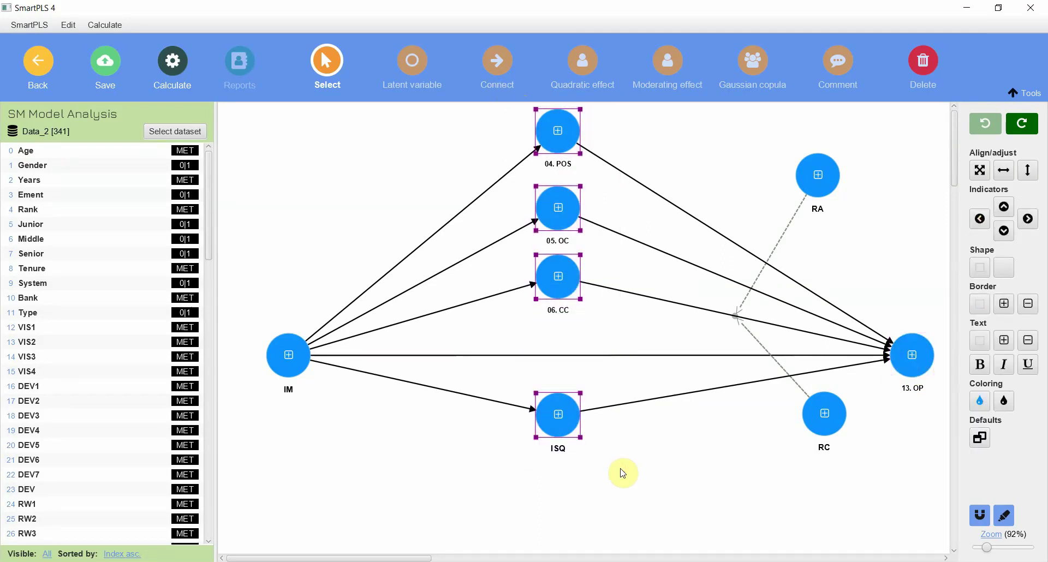
click(602, 480)
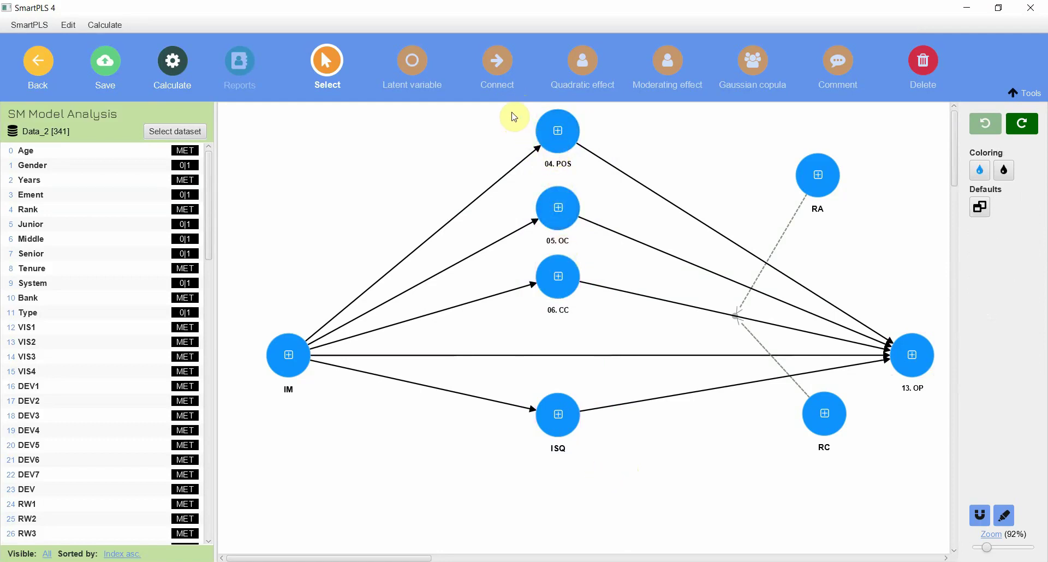
drag(515, 111, 635, 463)
click(904, 359)
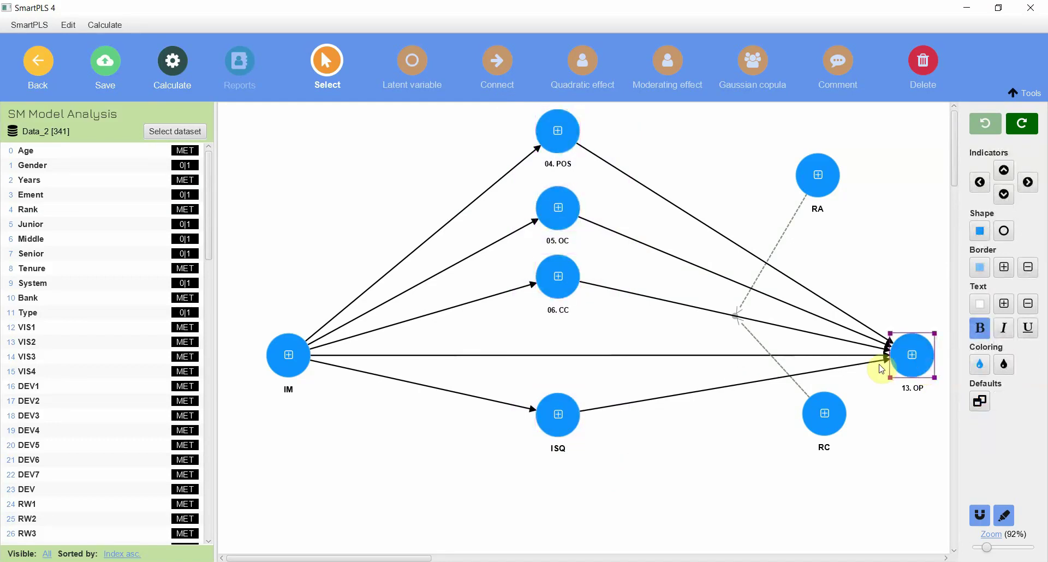
click(299, 360)
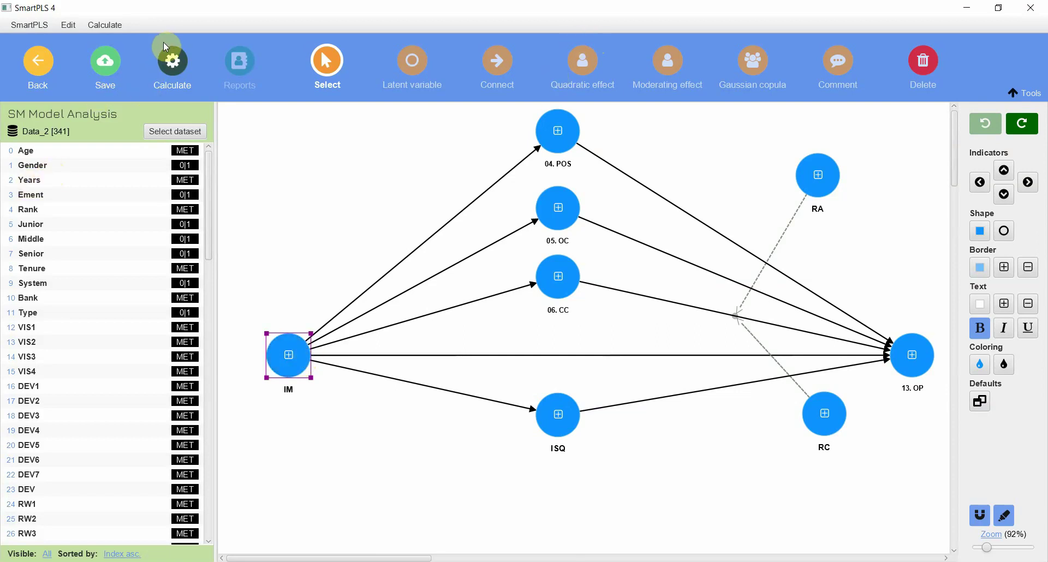
Step: Run the PLS-SEM algorithm to show path coefficients like IM→OP 0.552 and R² 0.627 for 13. OP
click(170, 73)
click(185, 95)
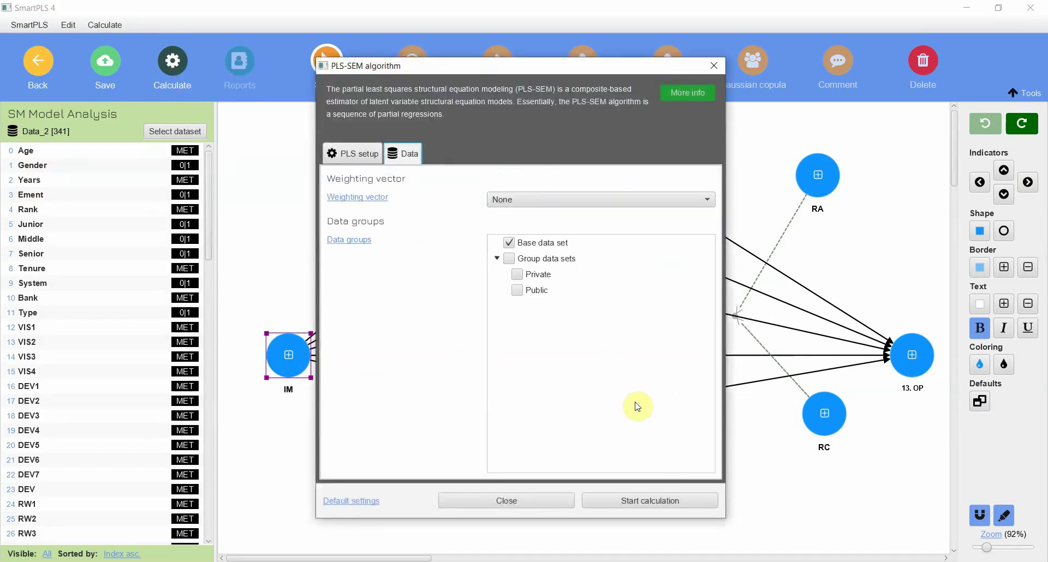
click(672, 502)
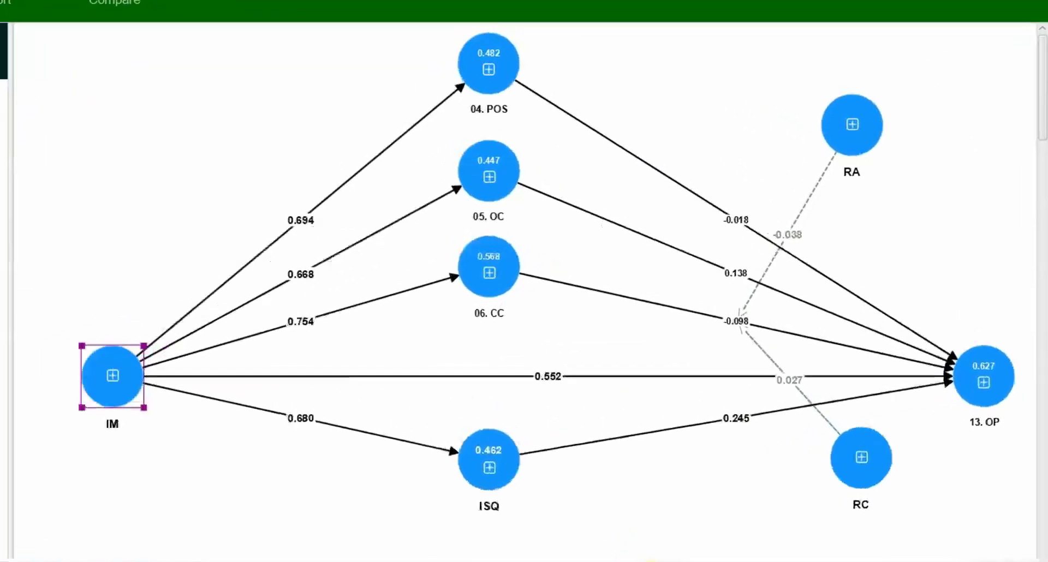
mouse_move(473, 39)
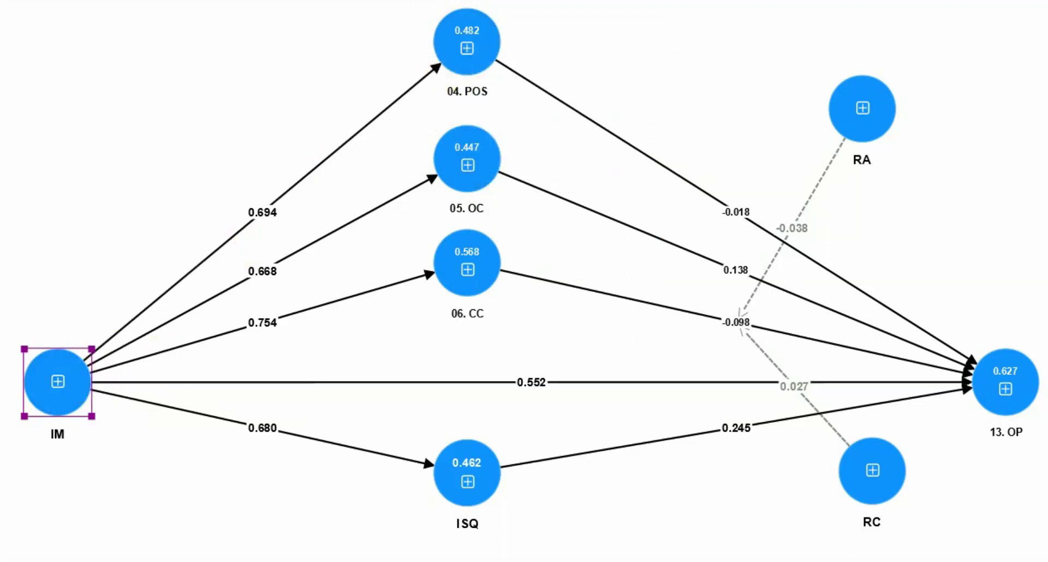
mouse_move(452, 24)
mouse_move(1019, 385)
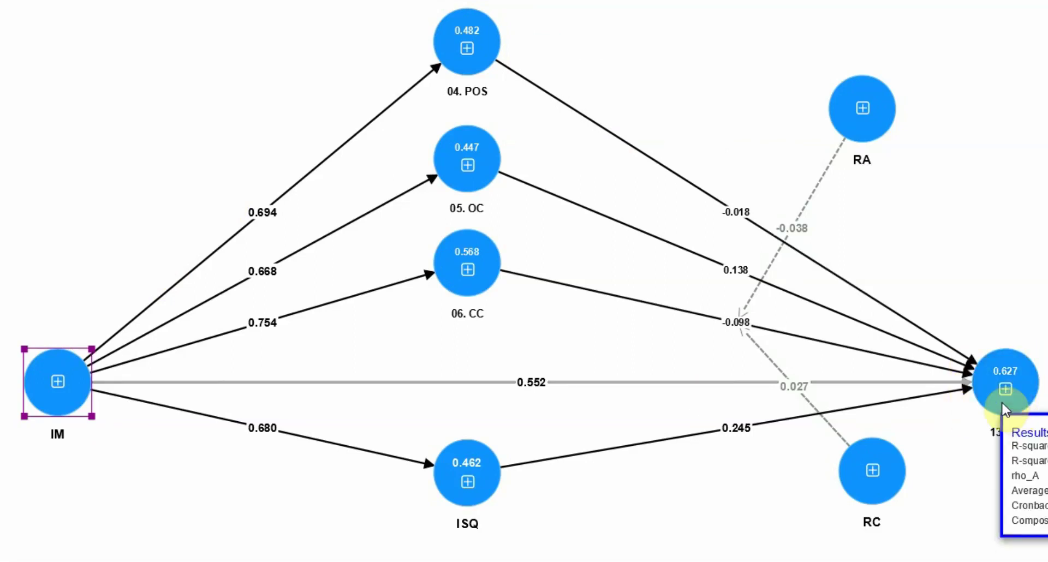
mouse_move(497, 485)
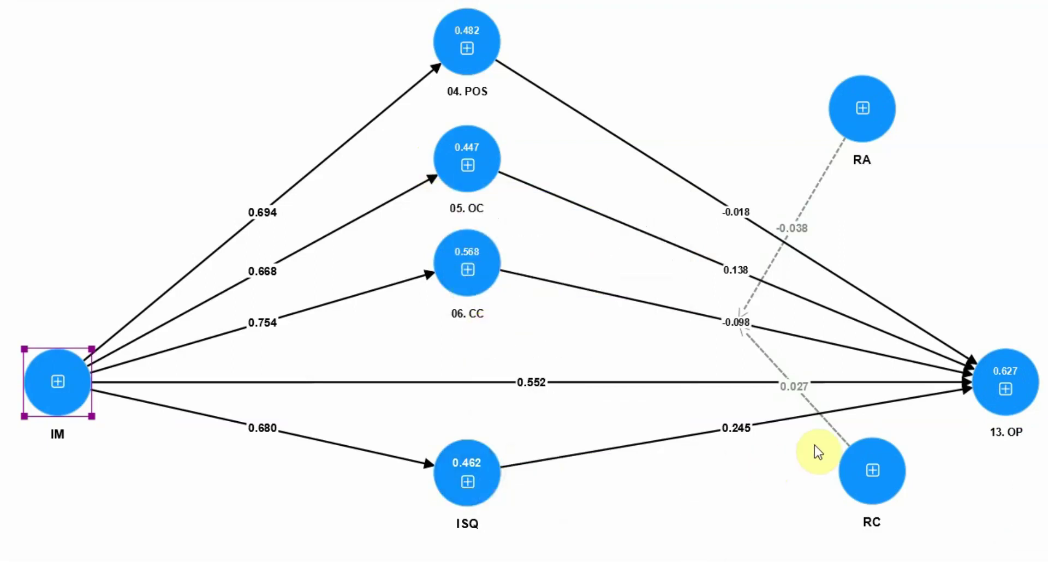
mouse_move(990, 414)
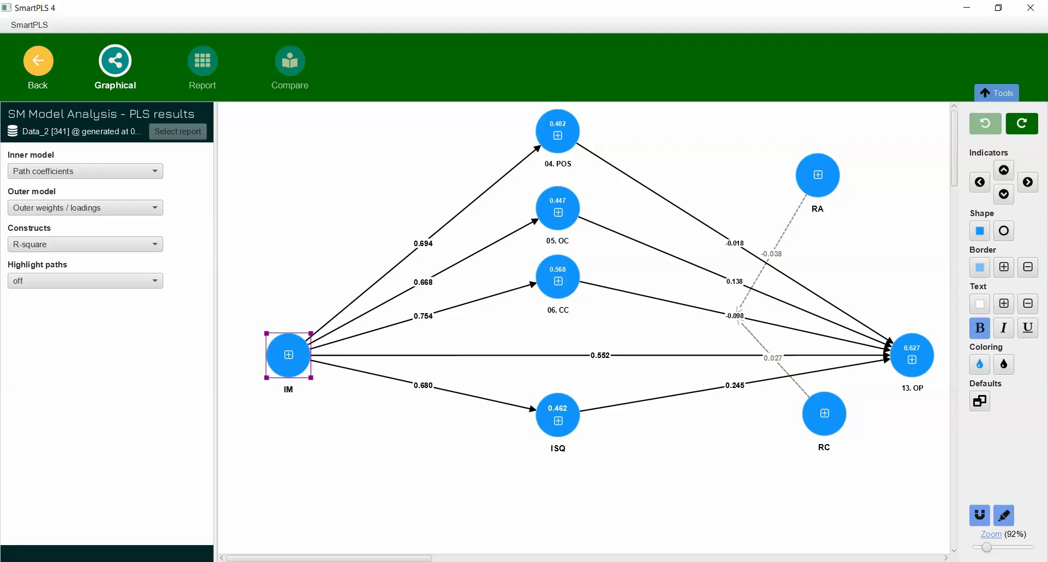
Step: Select the IM to 04. POS path on the results diagram and preview the open PowerPoint presentations
mouse_move(556, 138)
click(490, 189)
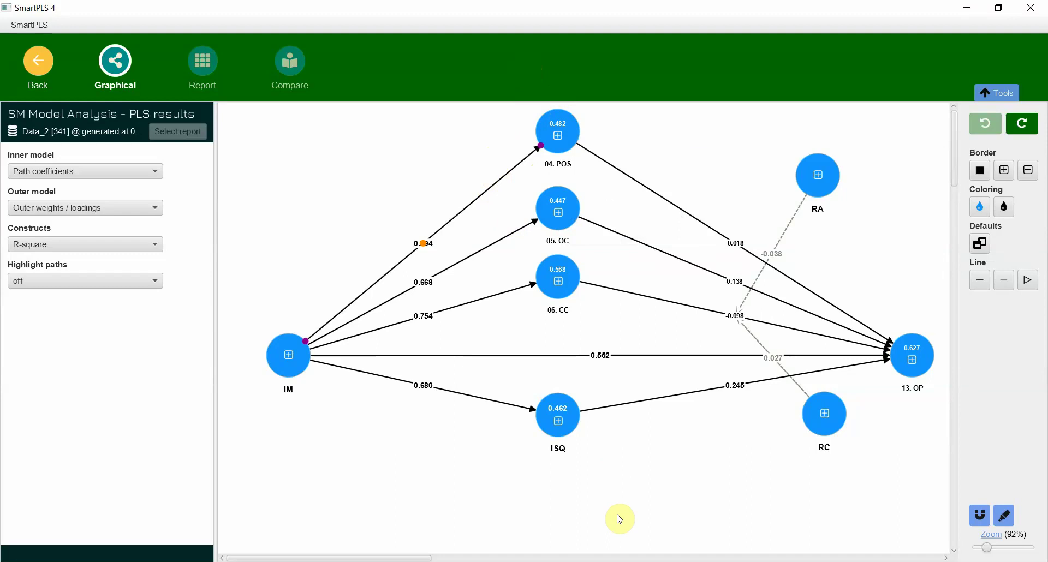
mouse_move(574, 248)
click(522, 561)
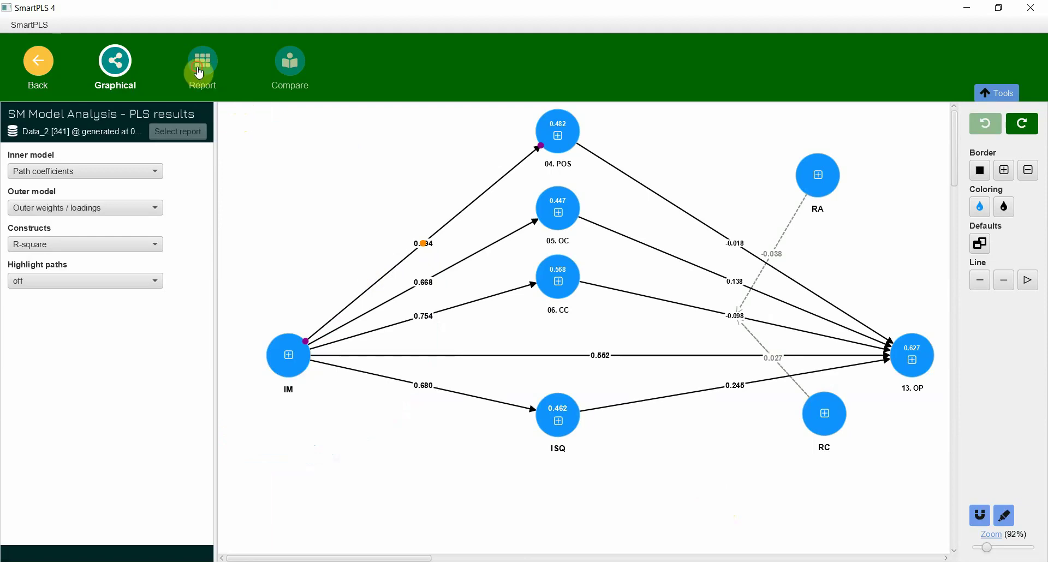
Step: Open the results report and display the f-square effect size matrix
click(200, 71)
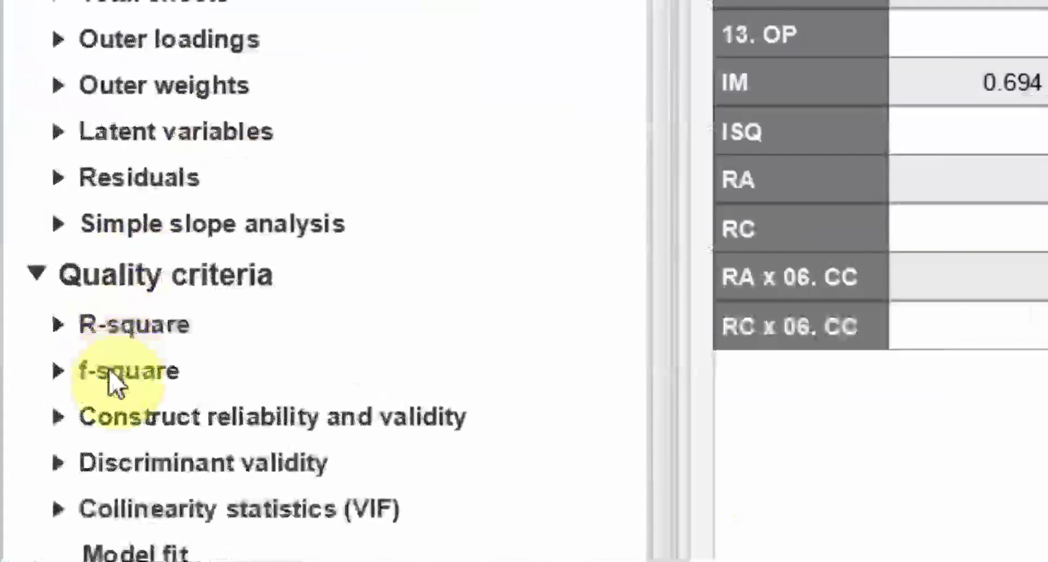
click(116, 382)
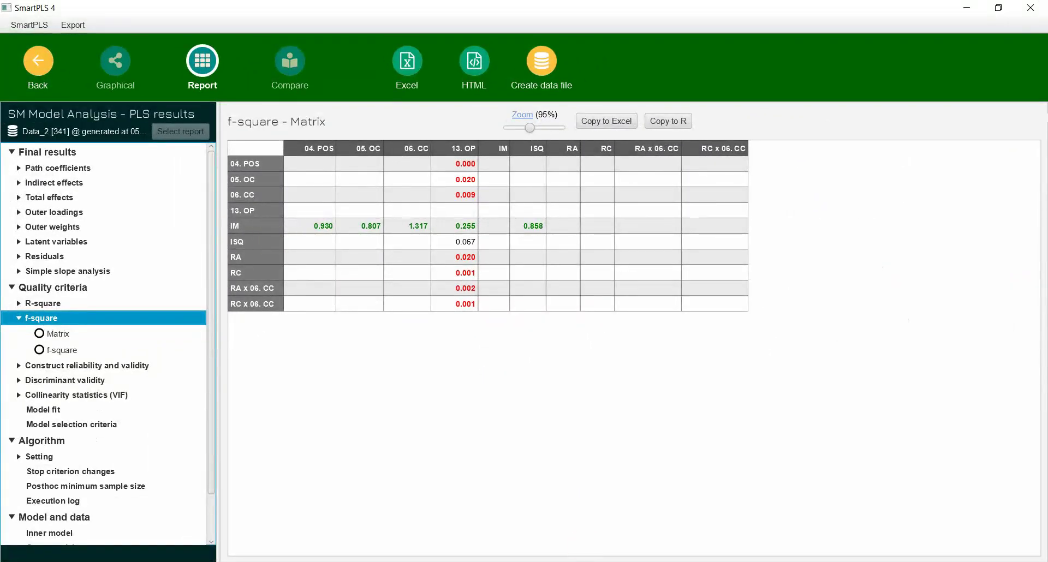
mouse_move(589, 561)
Step: Return to the model and set up PLSpredict with 10 folds and 10 repetitions
click(26, 56)
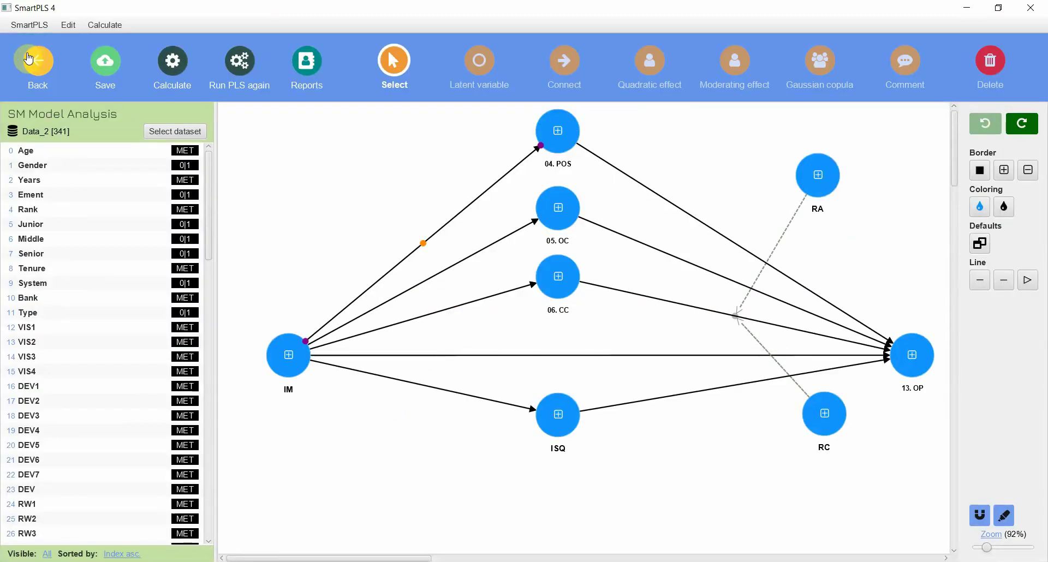
click(183, 87)
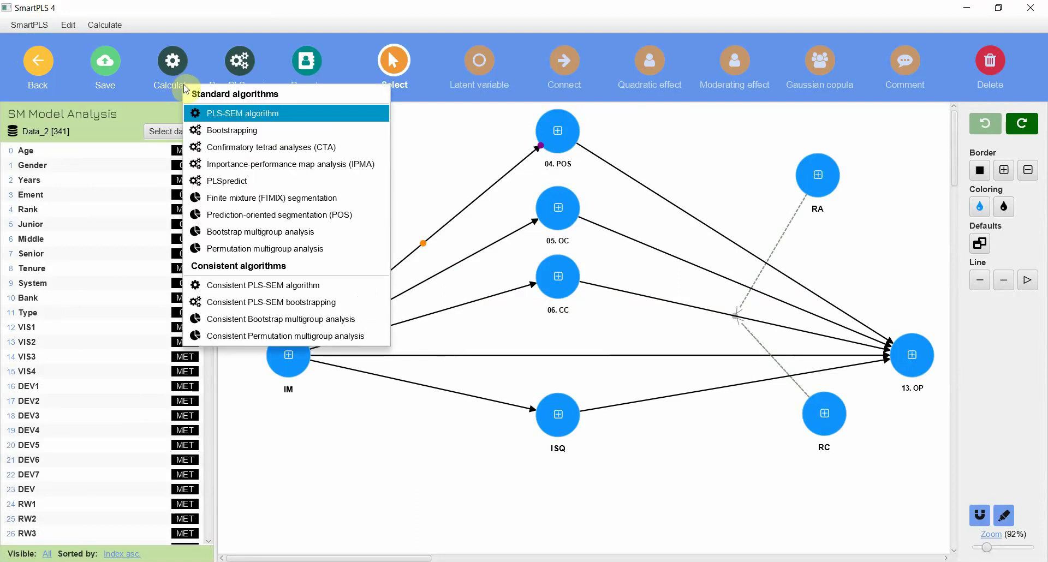
click(271, 181)
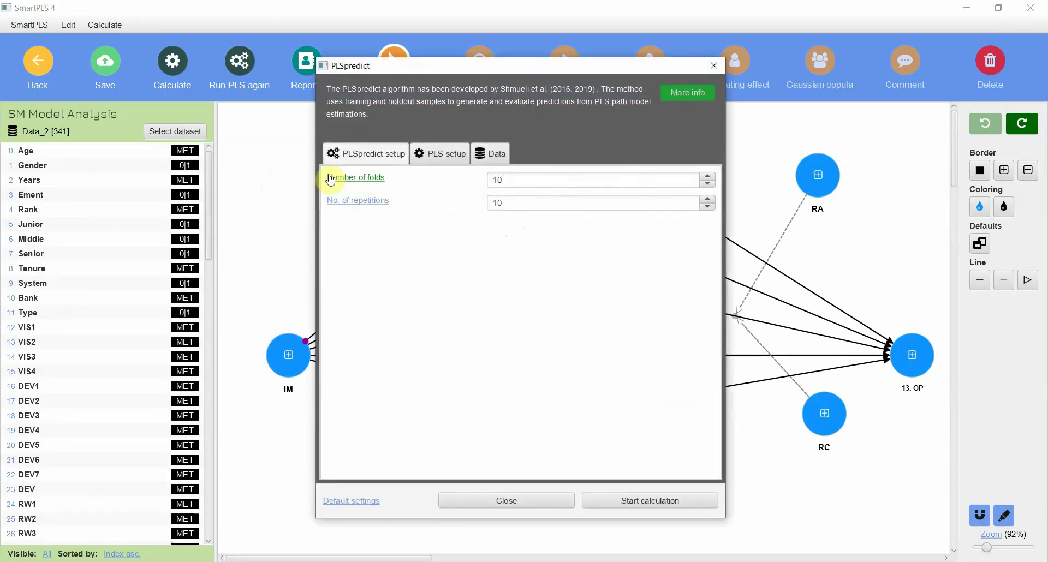
click(446, 153)
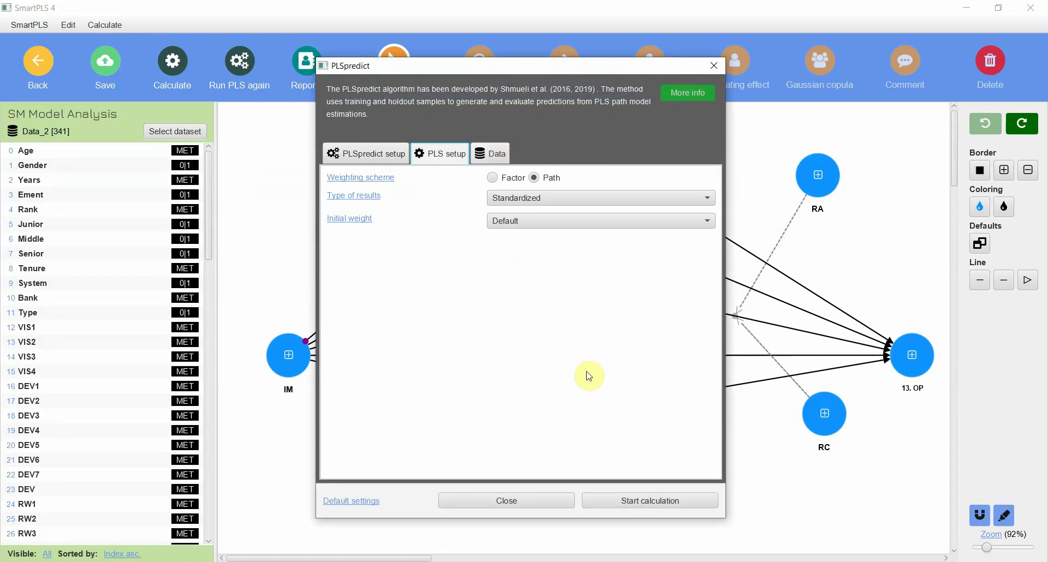
Step: Run PLSpredict, show the LV prediction summary (POS Q²predict 0.474), then switch to the Word report
click(634, 499)
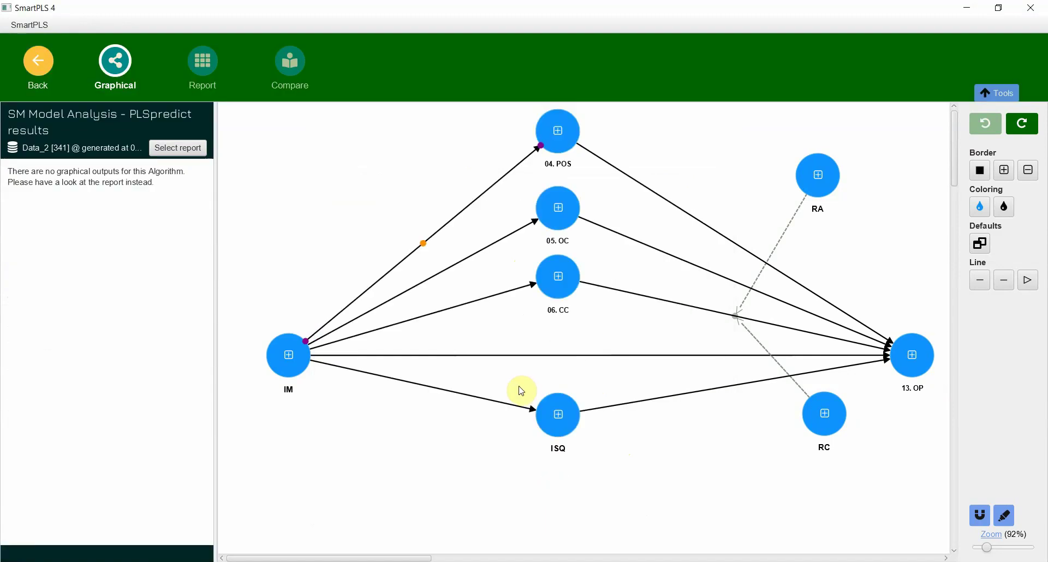
click(202, 70)
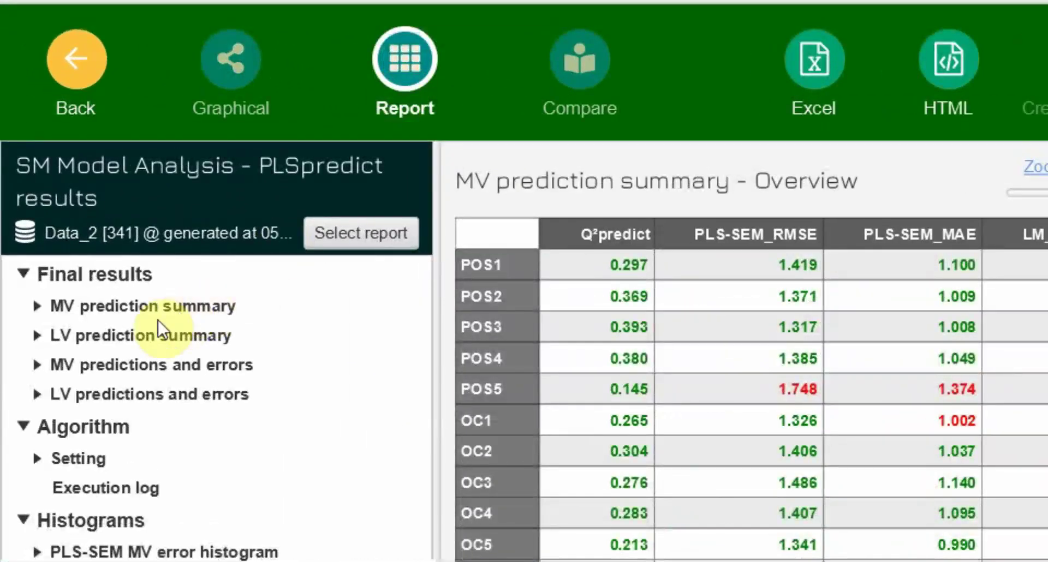
click(121, 344)
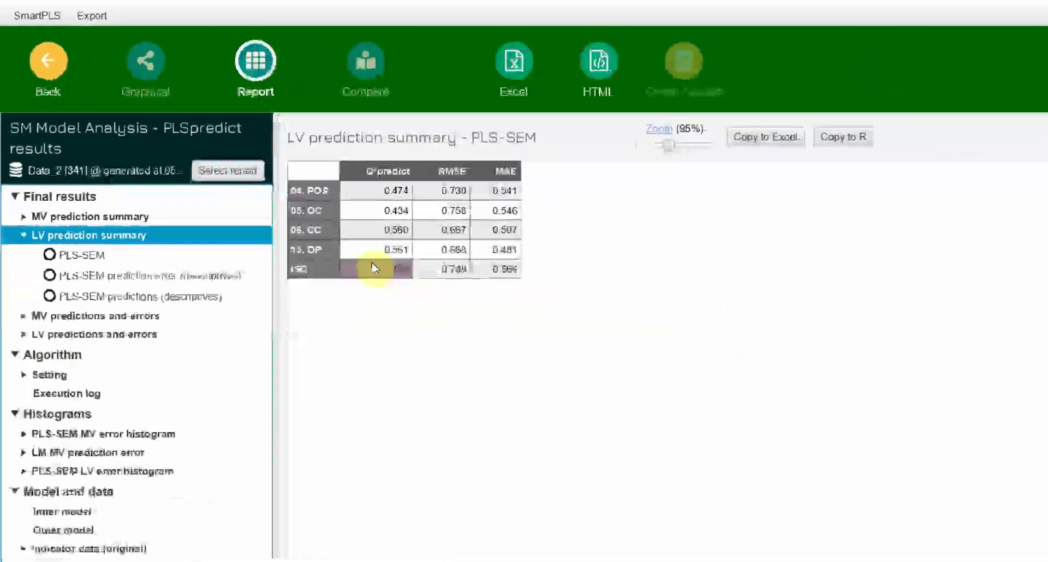
key(alt+Tab)
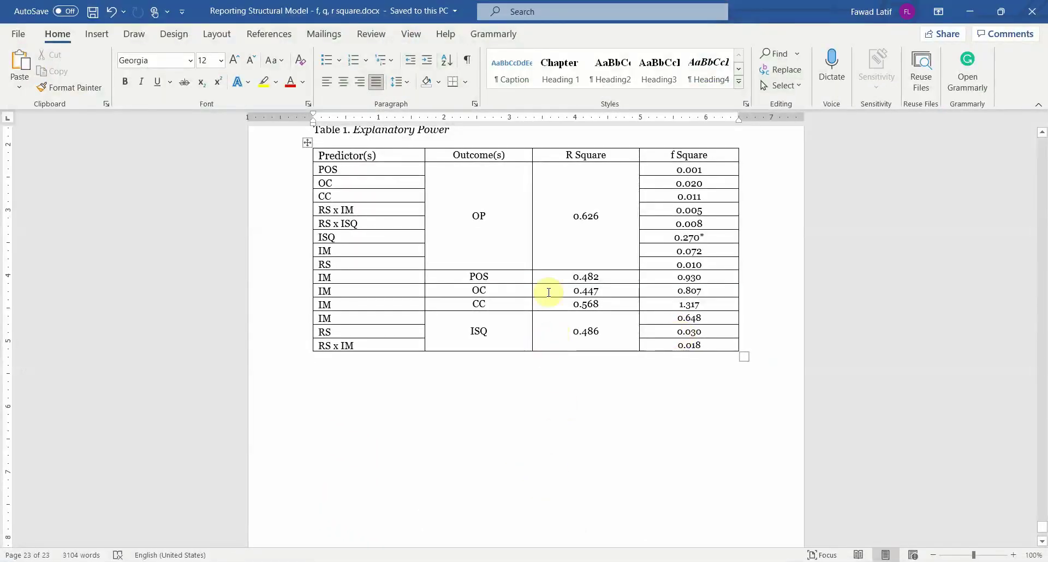
click(460, 155)
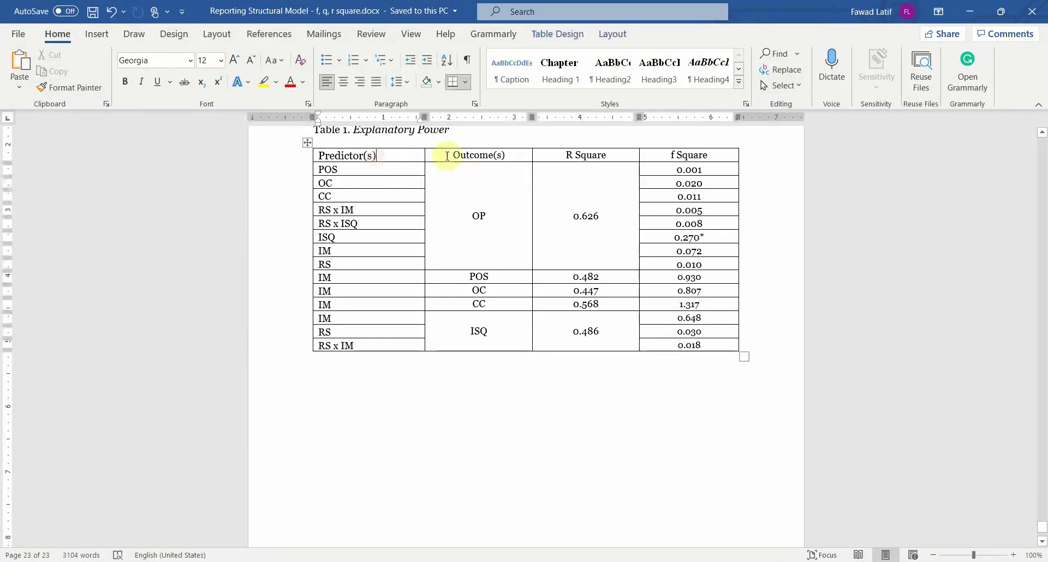
click(673, 159)
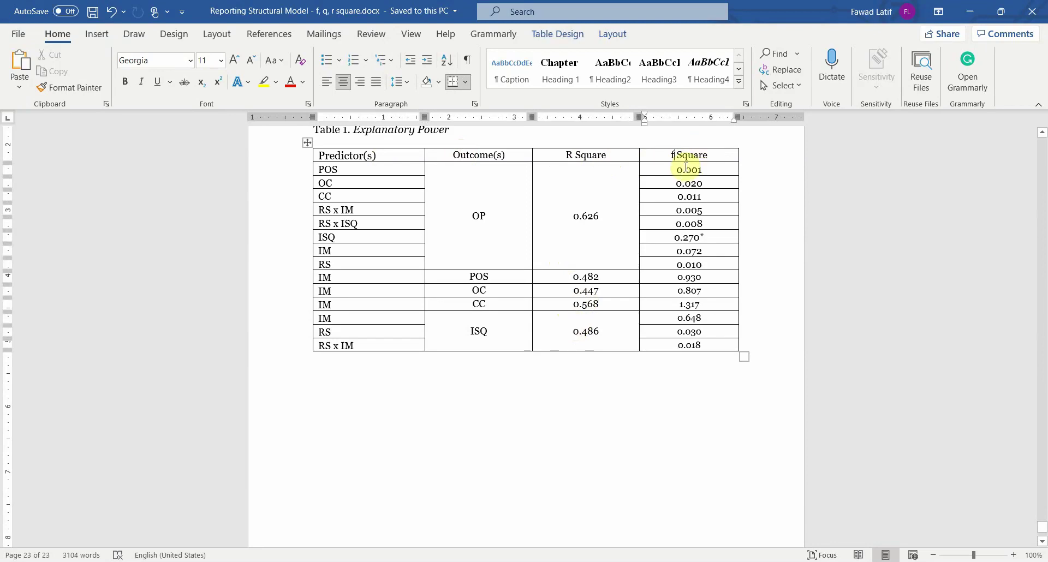
key(alt+Tab)
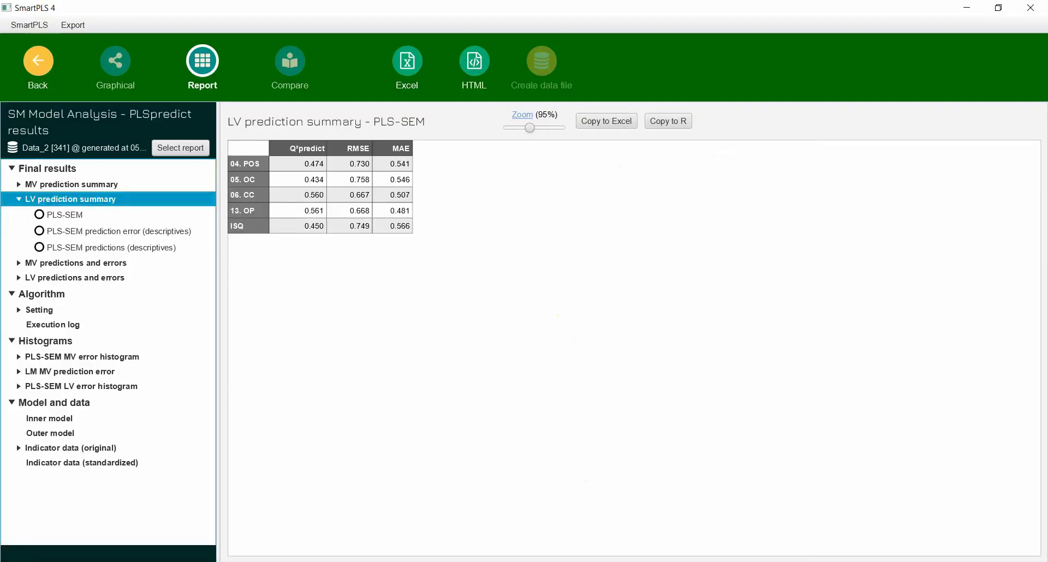
key(alt+Tab)
click(503, 215)
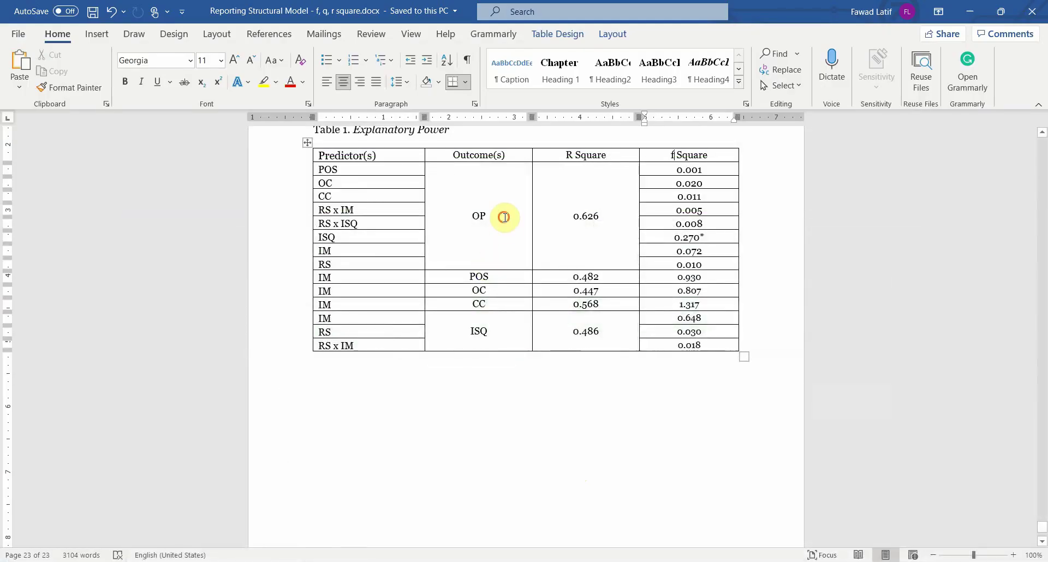
click(403, 170)
key(shift+Down)
key(shift+Down)
key(shift+Down)
key(shift+Down)
key(shift+Down)
key(shift+Down)
key(shift+Down)
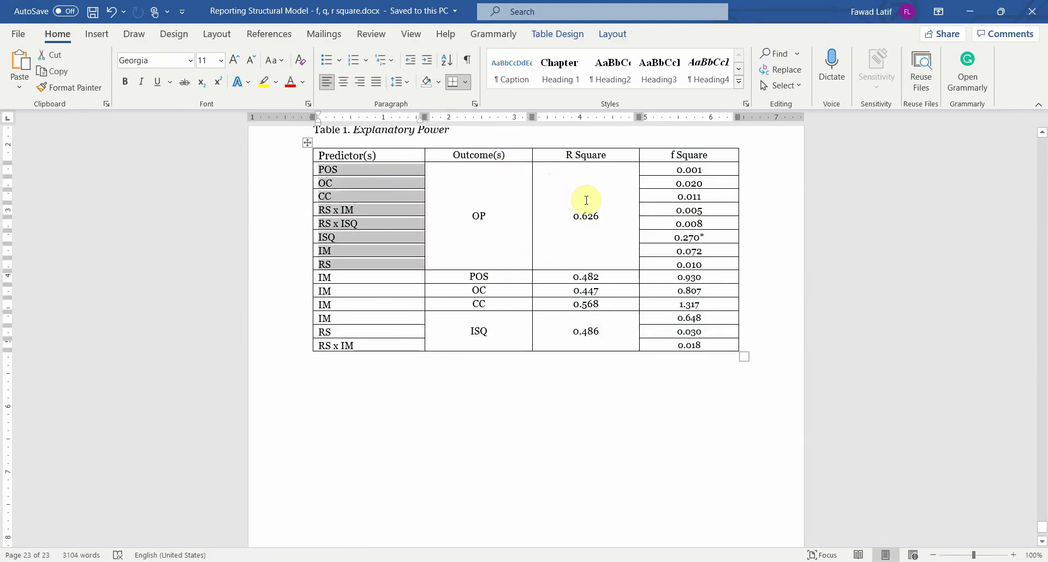
click(597, 216)
click(704, 170)
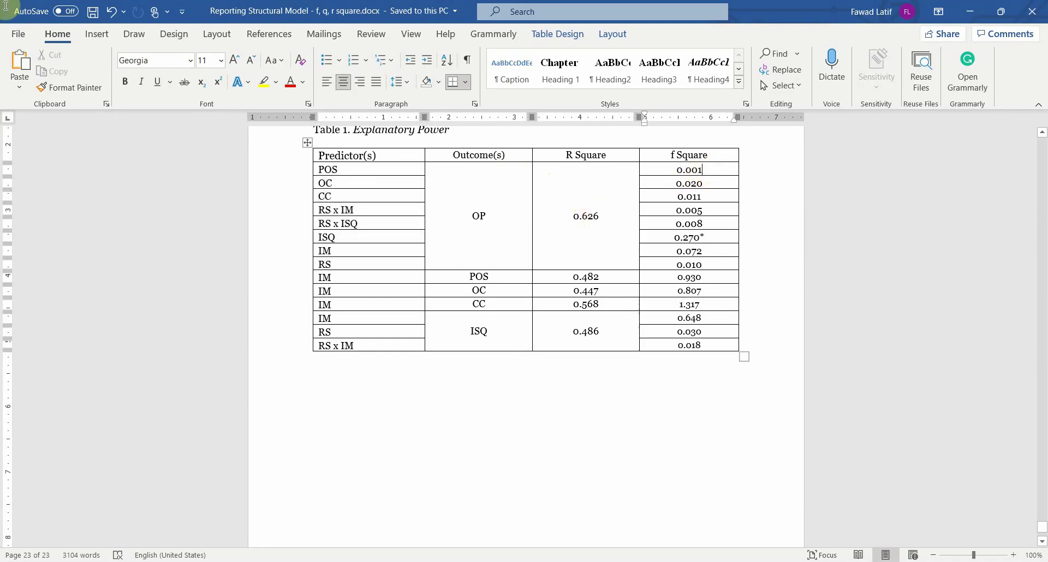
click(322, 170)
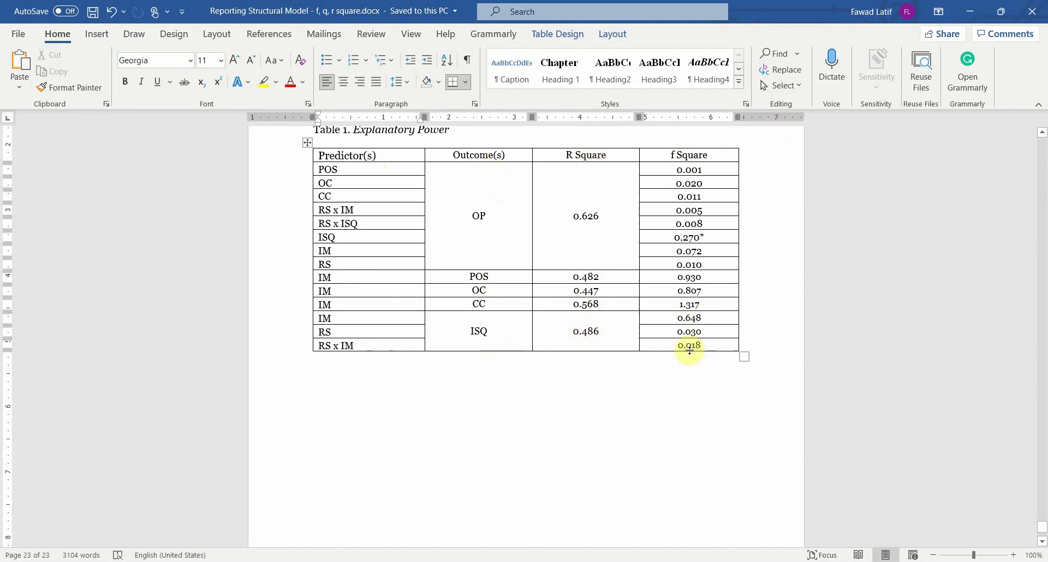
Step: Move up from Table 1 to the Explanatory Power heading and its R² and f² paragraphs
key(Page_Up)
key(Page_Up)
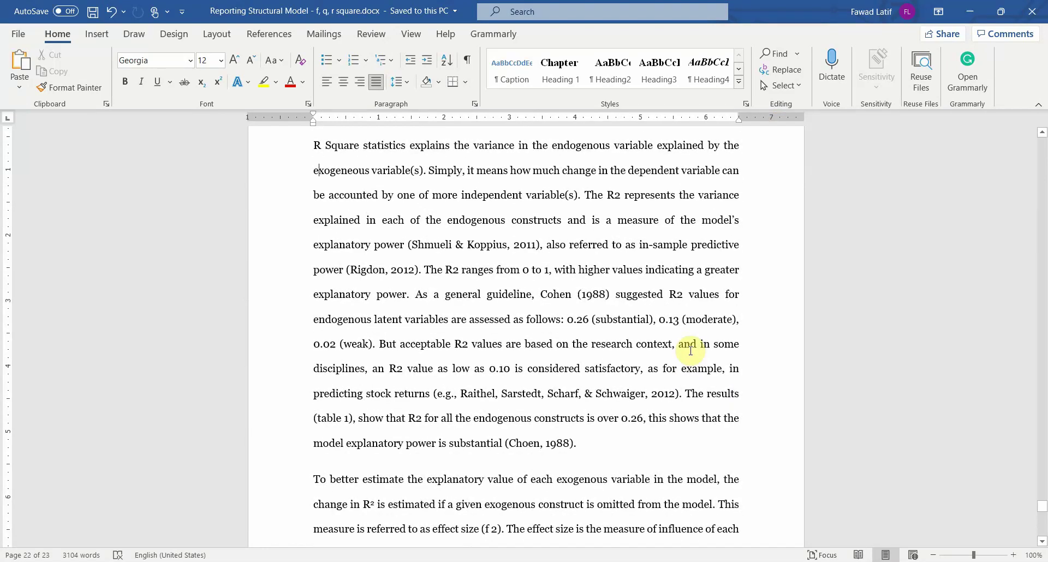
key(Page_Up)
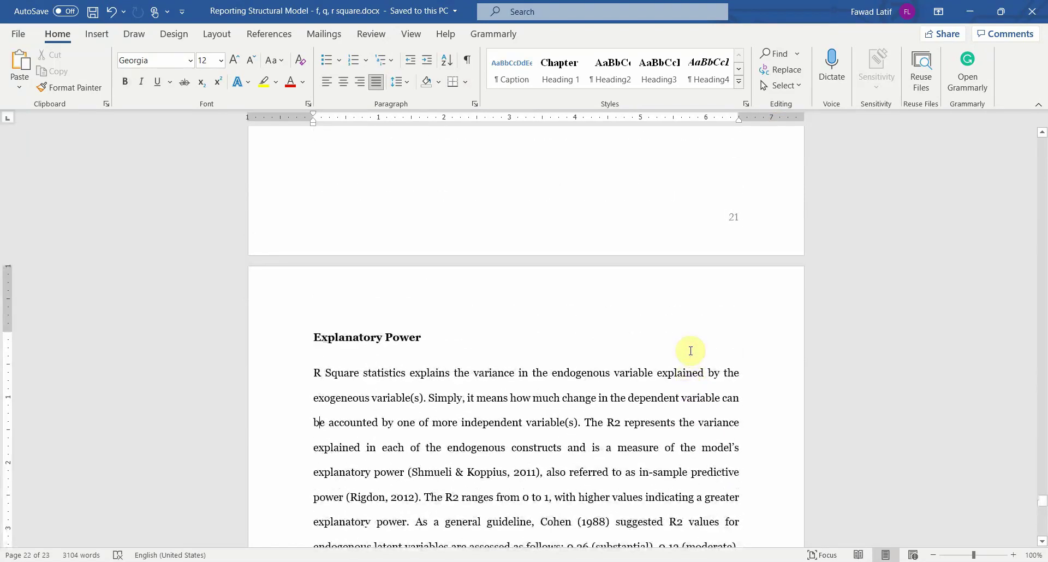
key(Down)
key(Down)
key(Down)
key(Down)
key(Down)
key(Down)
key(Down)
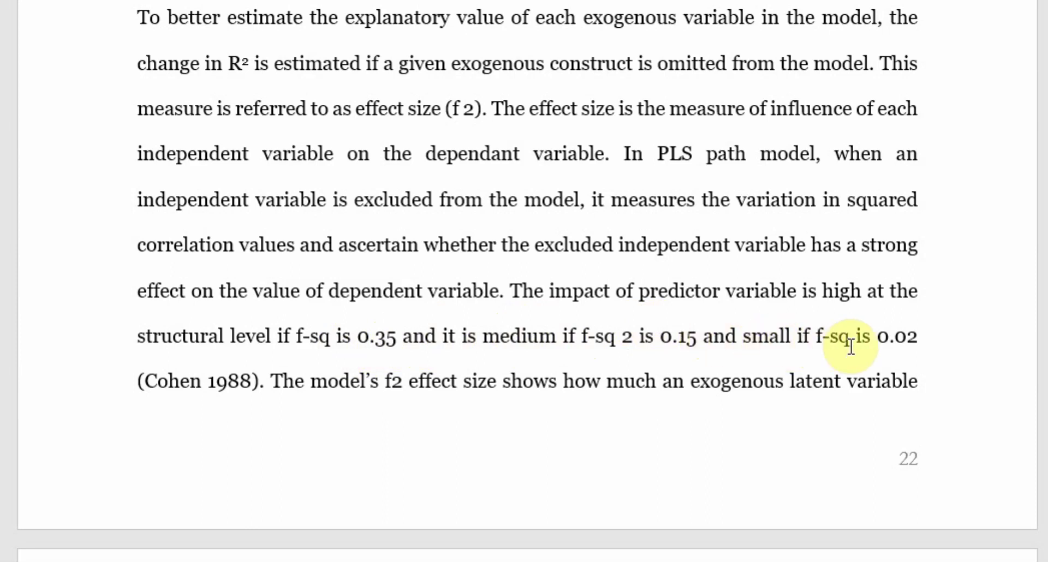
click(303, 381)
scroll(304, 381, down, 4)
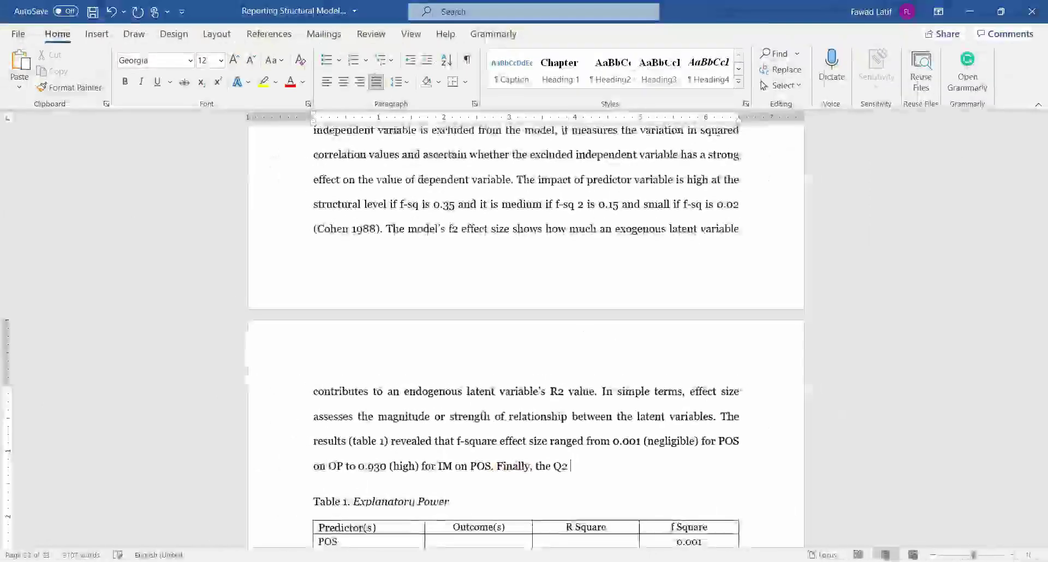
Step: Type the closing sentence stating Q2 values exceed 0, so predictive relevance was established
text(values for the endogenous coun)
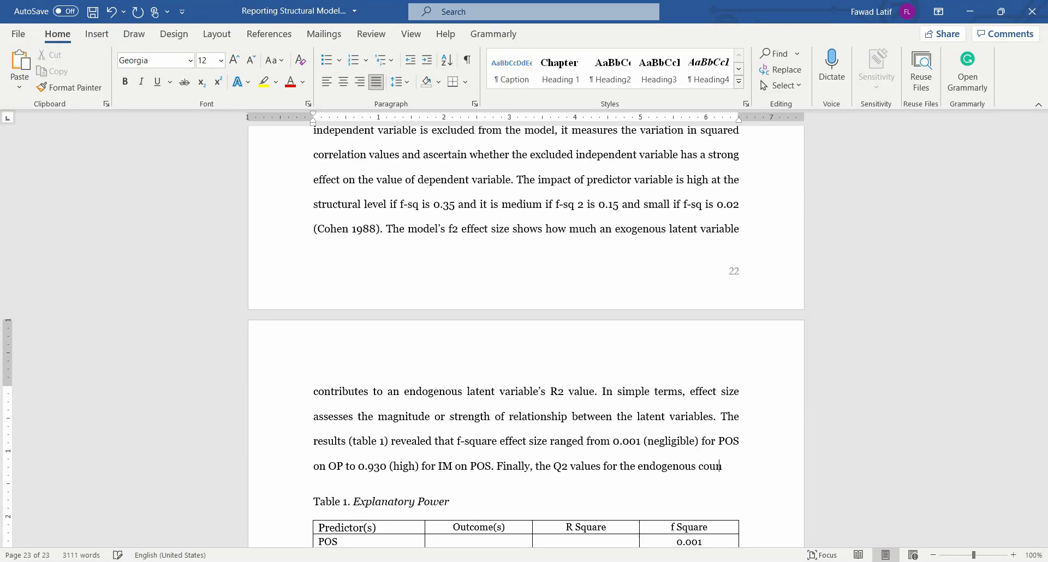
text(ucts was over 0, hence, predictive relevance was established.)
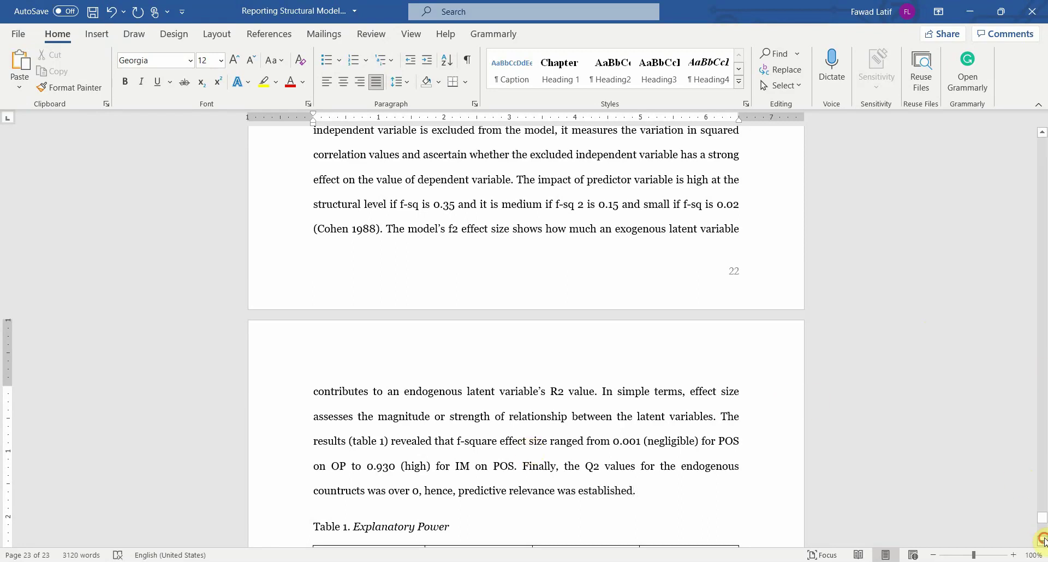
Step: Insert a new column headed 'Q Squar' to the right of f Square in Table 1
click(1043, 541)
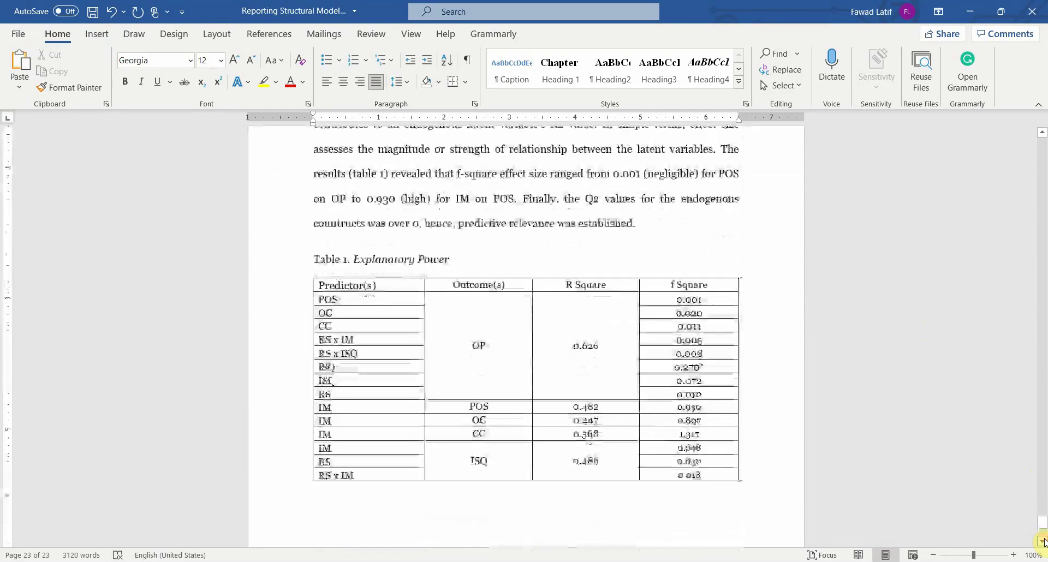
click(740, 249)
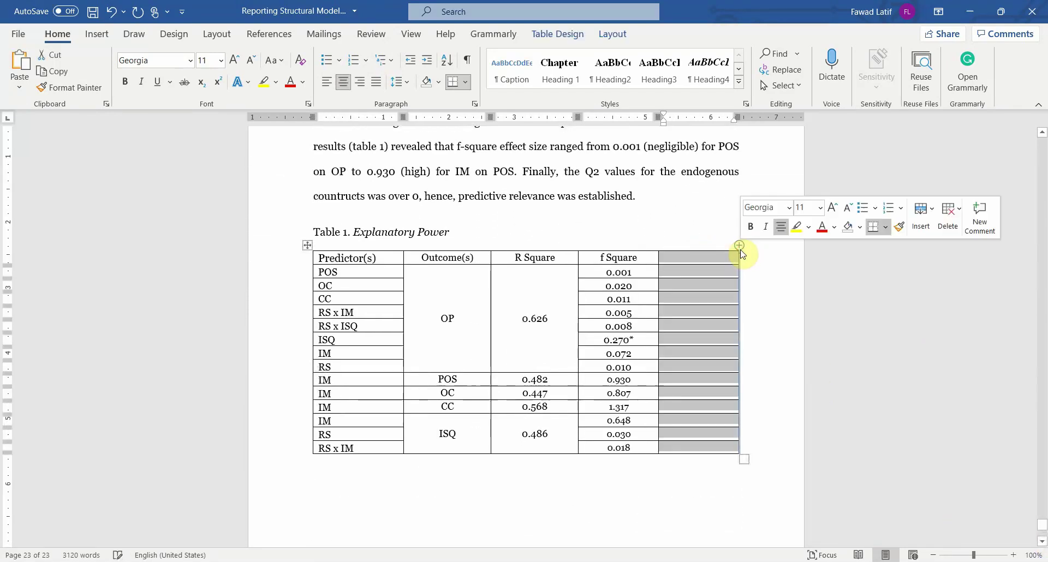
click(722, 257)
text(Q Squar)
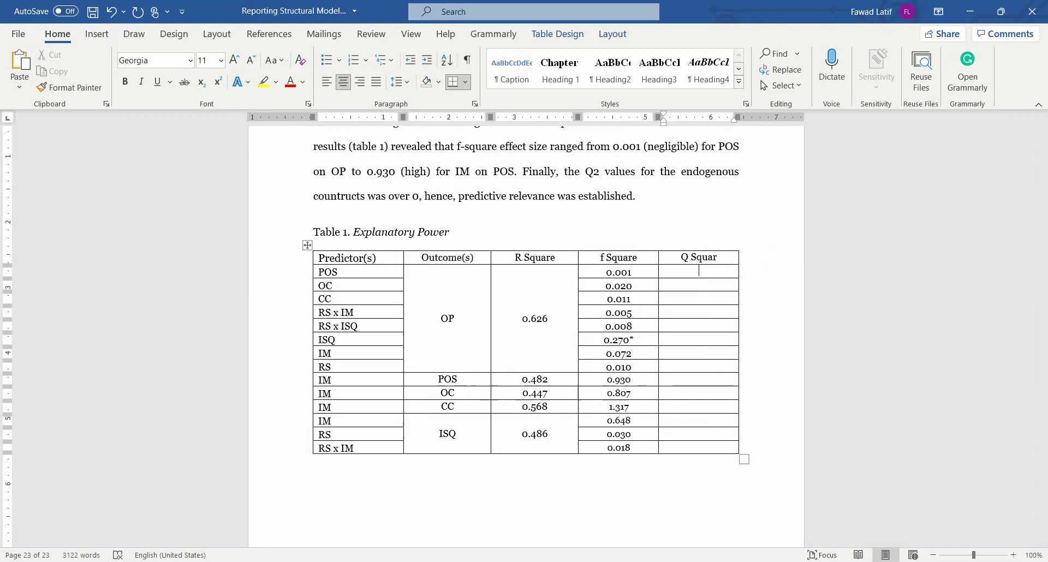
key(Down)
key(Down)
key(shift+Down)
key(shift+Down)
key(shift+Down)
key(shift+Down)
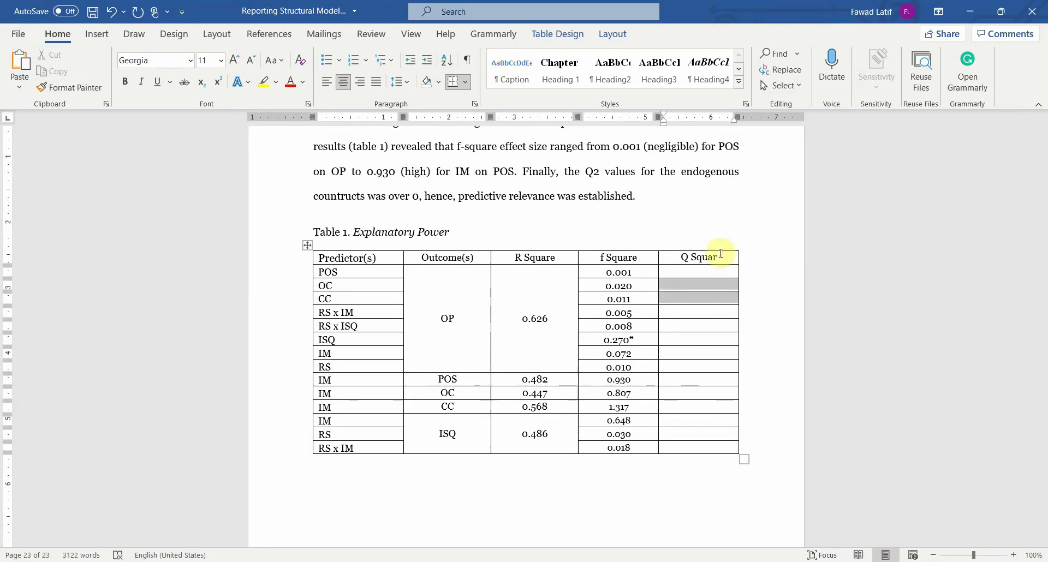
key(shift+Down)
key(shift+Down)
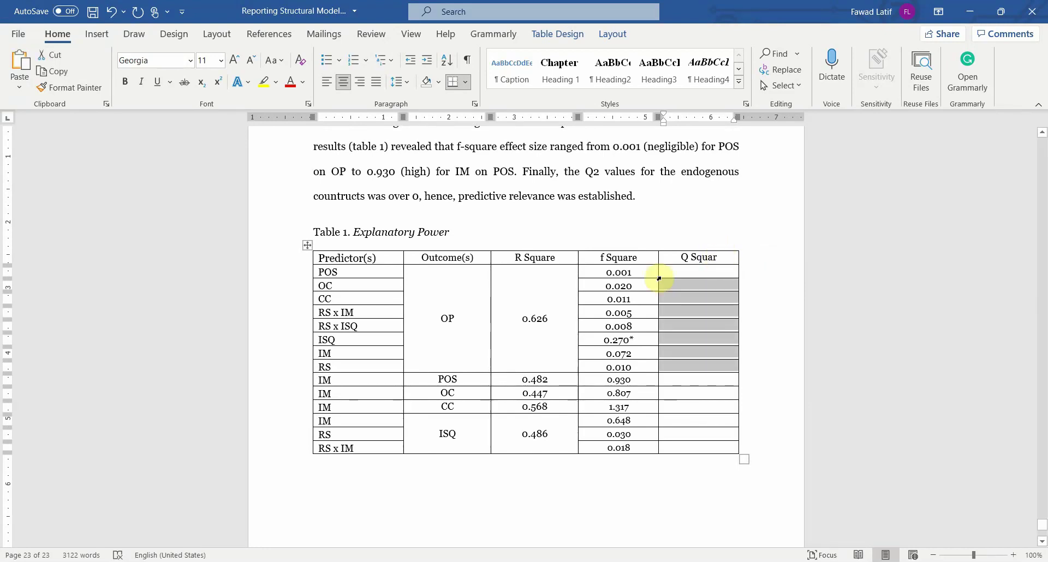
Step: Erase partitions to merge the new column's OP cells from POS through RS into one
click(679, 272)
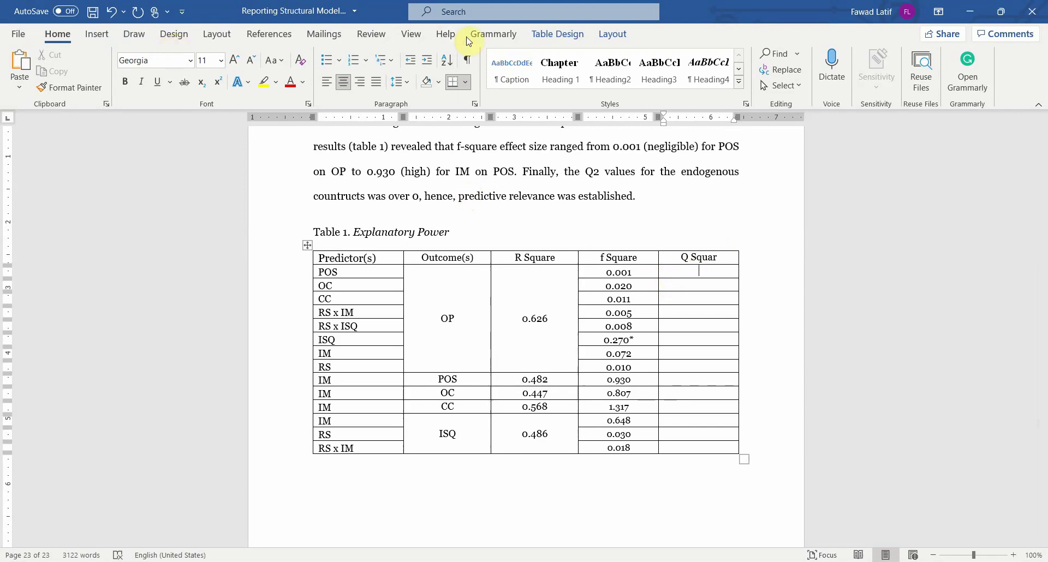
click(613, 34)
click(161, 70)
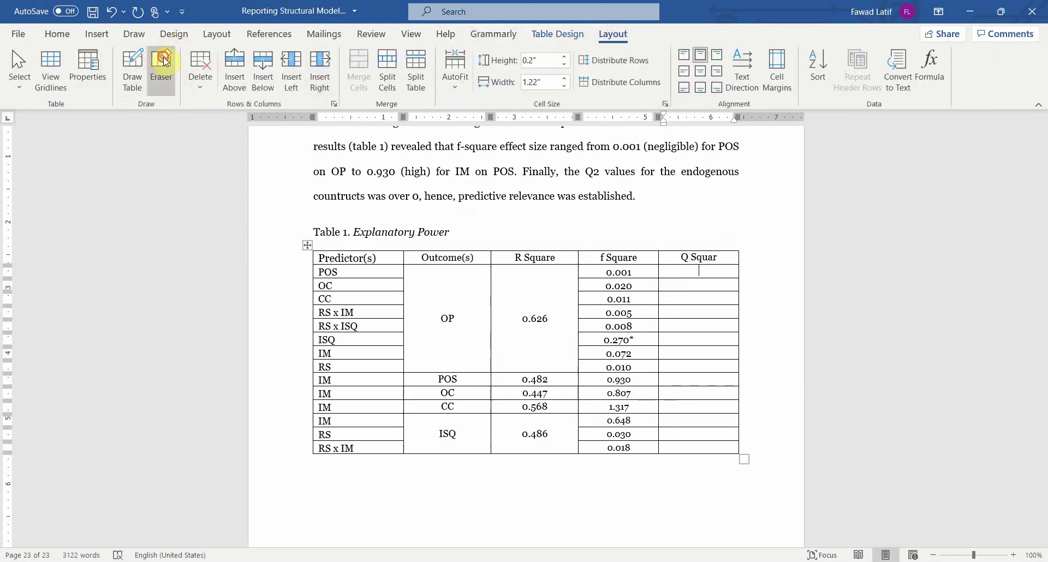
drag(692, 284, 690, 358)
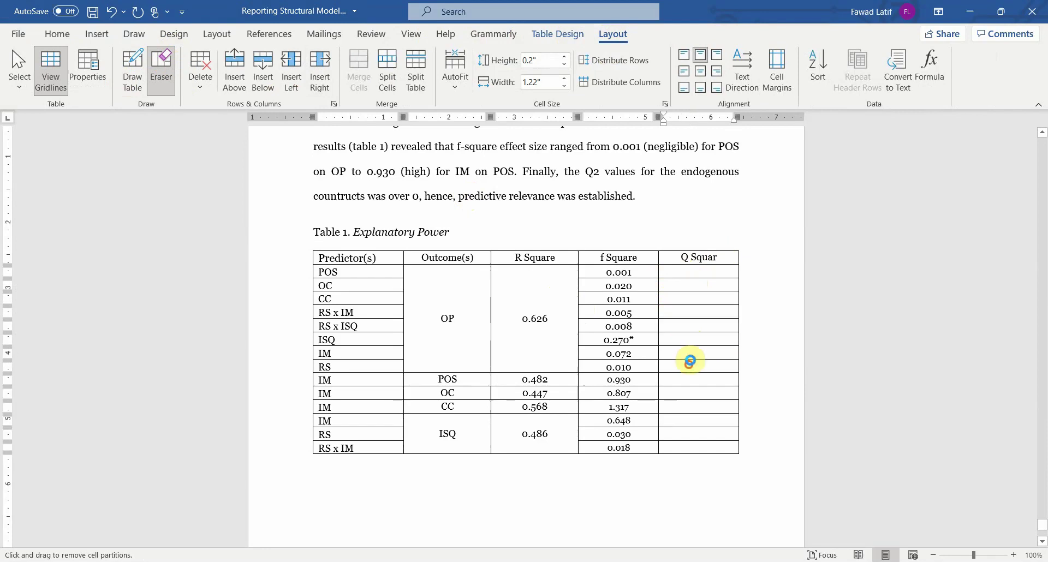
click(697, 277)
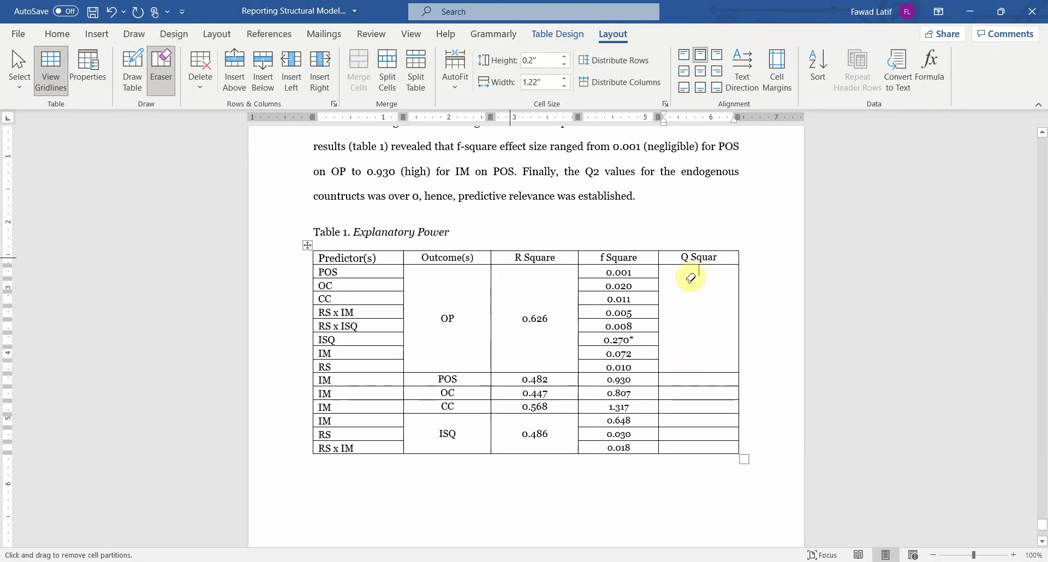
click(163, 75)
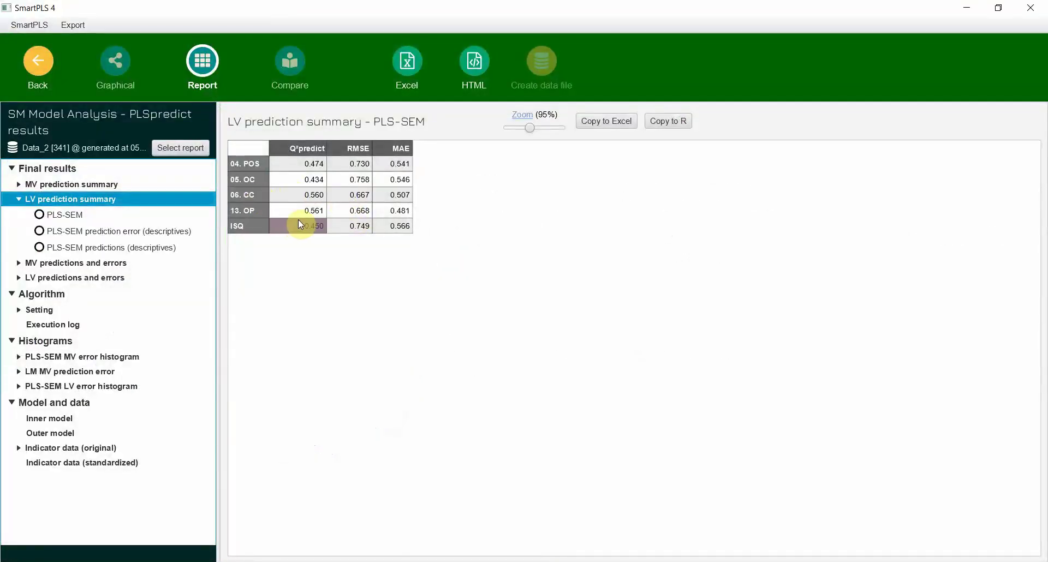
Step: Enter 0.561 as OP's Q Square value in the merged cell of Table 1
key(alt+Tab)
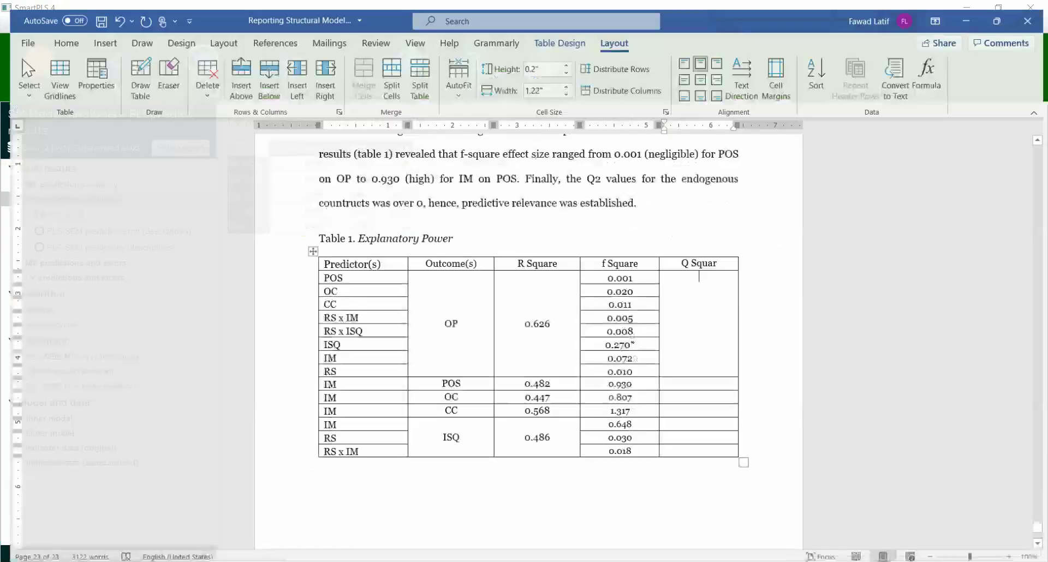
text(0.561)
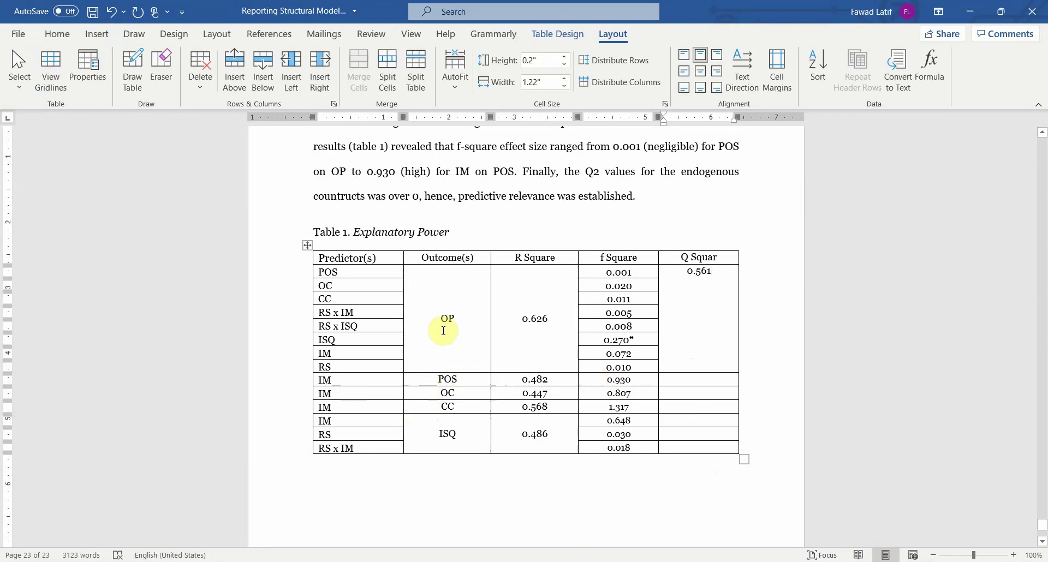
key(alt+Tab)
key(alt+Tab)
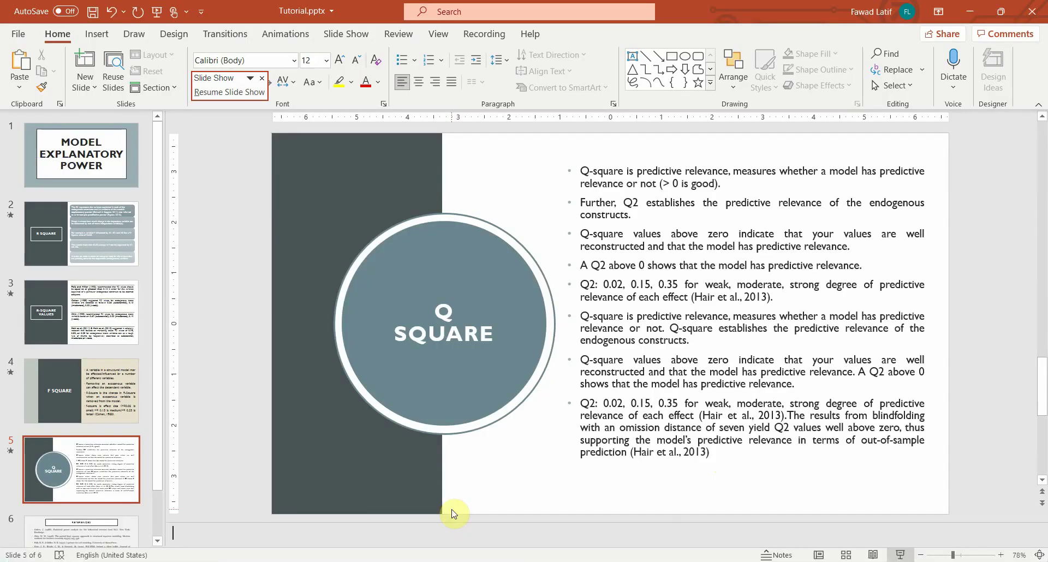